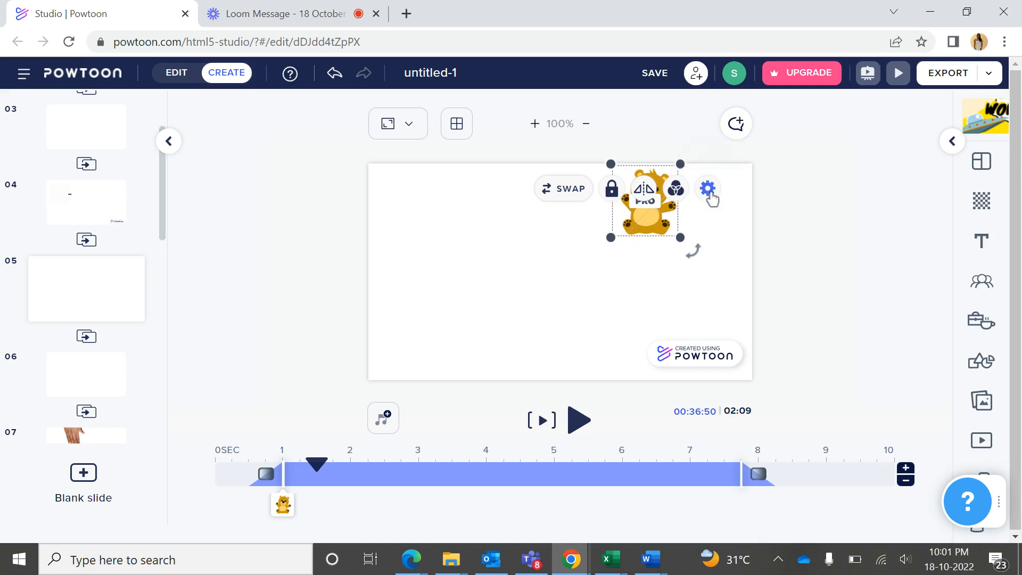
Apply the A to B motion to the bear, ending at the slide's lower-left area, and preview the slide.
left_click(708, 189)
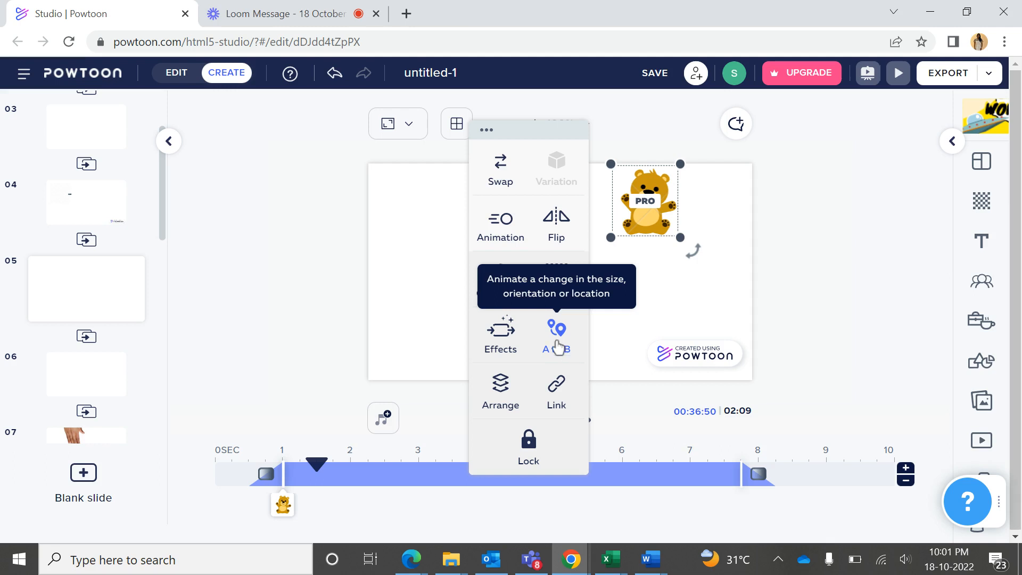
left_click(557, 346)
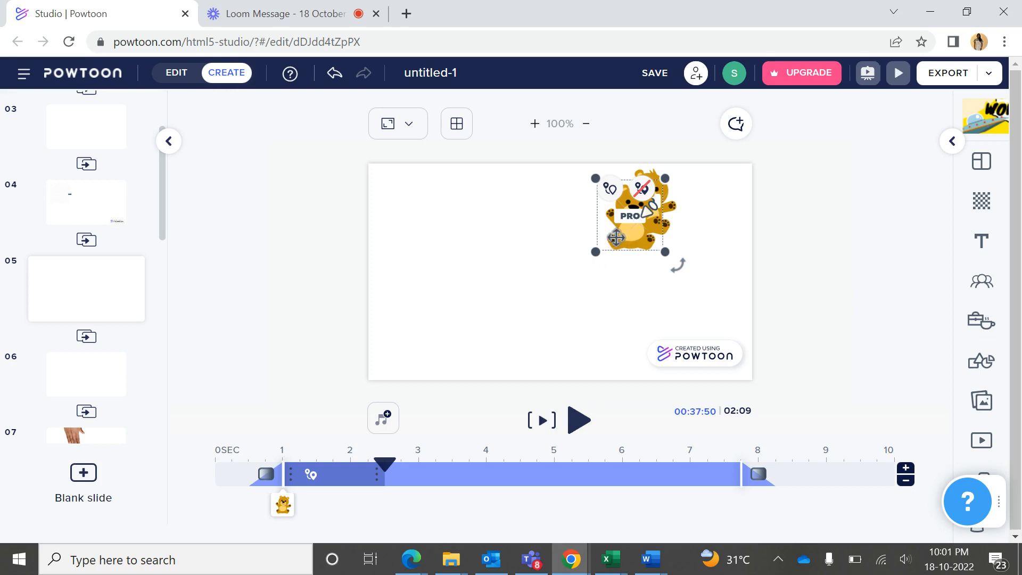
left_click_drag(616, 237, 419, 345)
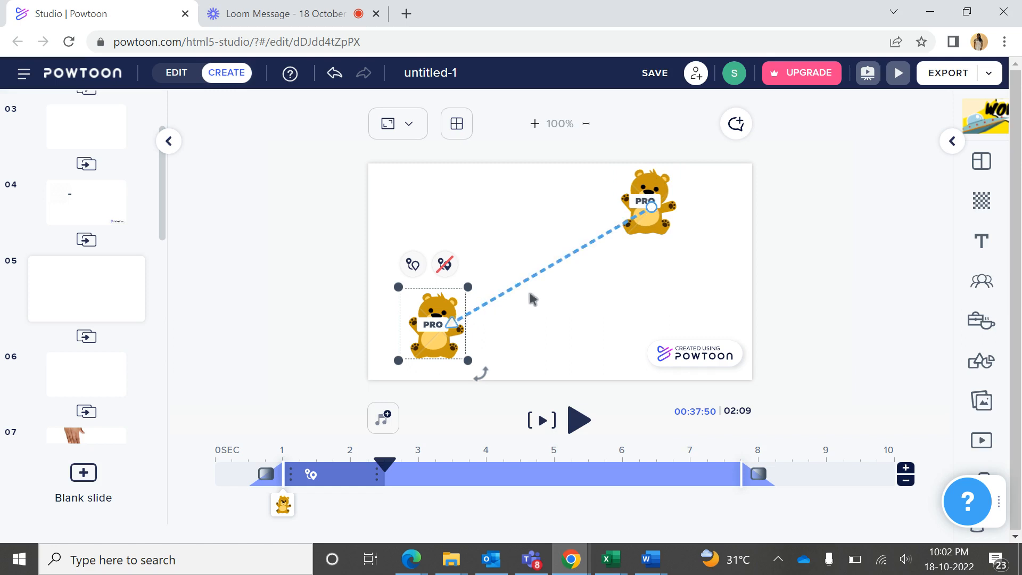
left_click(542, 421)
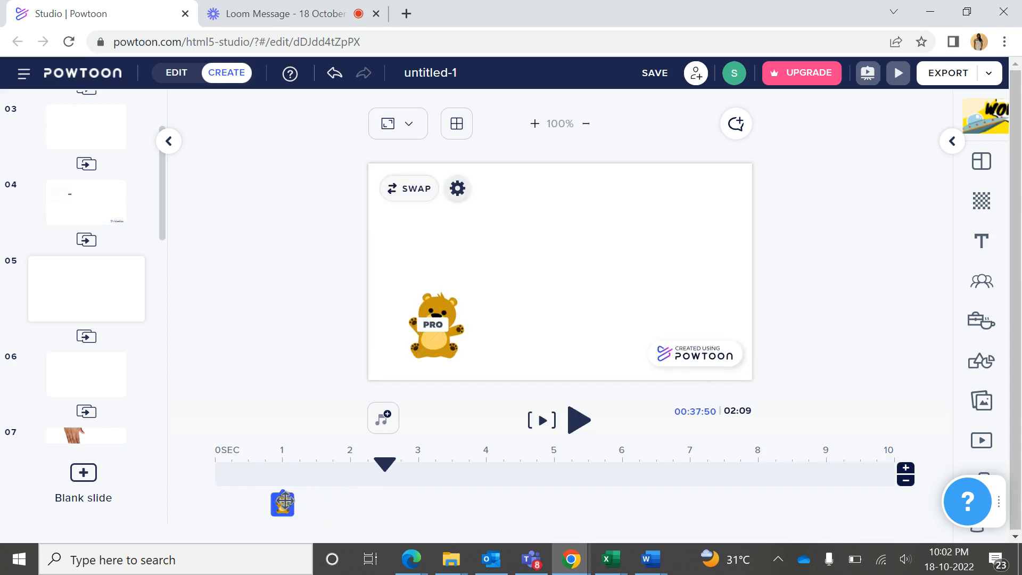
Extend the bear's timing to the 8-second mark and its A to B motion to the 4-second mark, and preview.
left_click(432, 337)
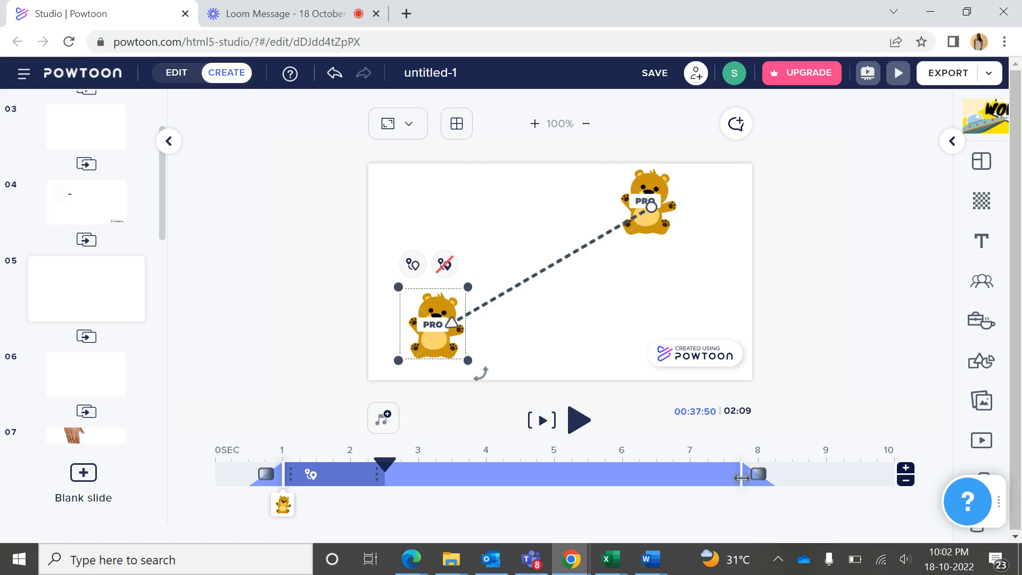
left_click_drag(741, 478, 758, 478)
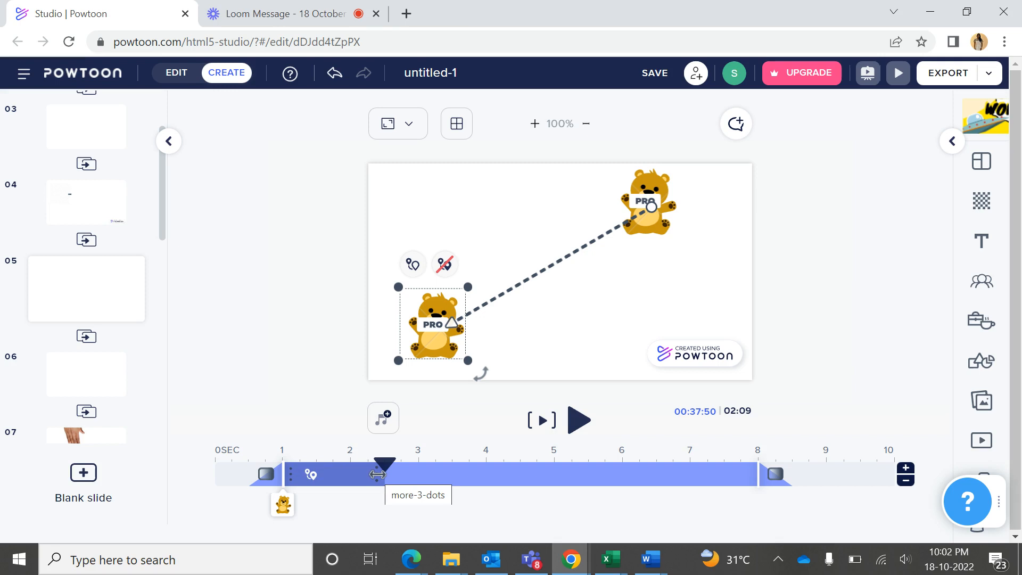
left_click_drag(385, 479, 484, 464)
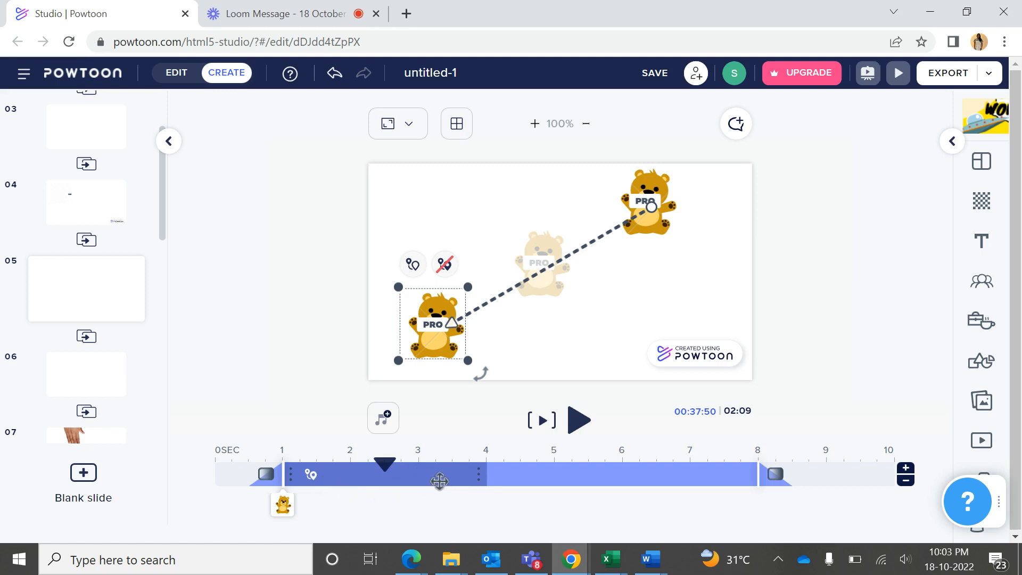
left_click(542, 421)
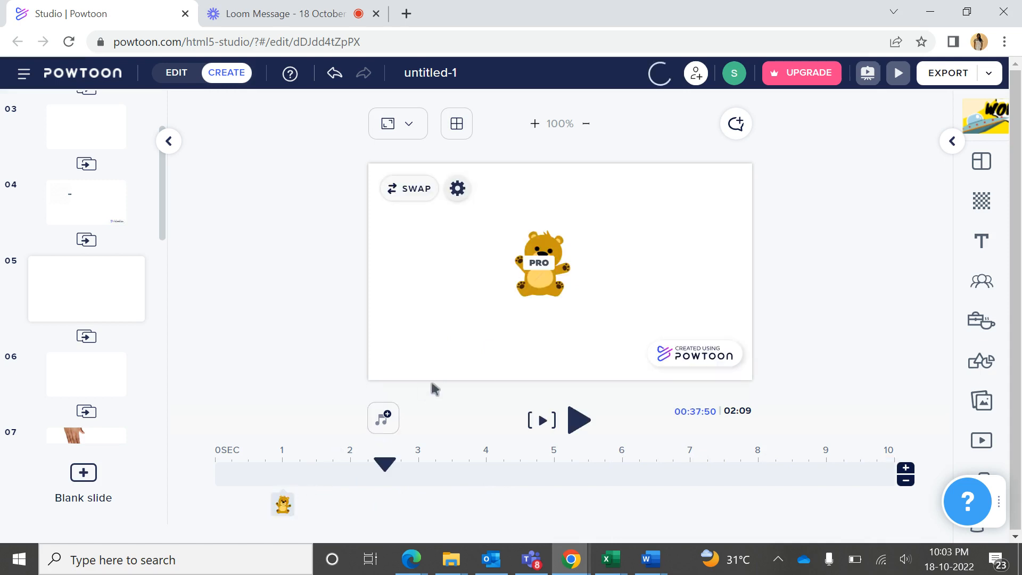
Cancel the bear's A to B motion on slide 05.
left_click(537, 285)
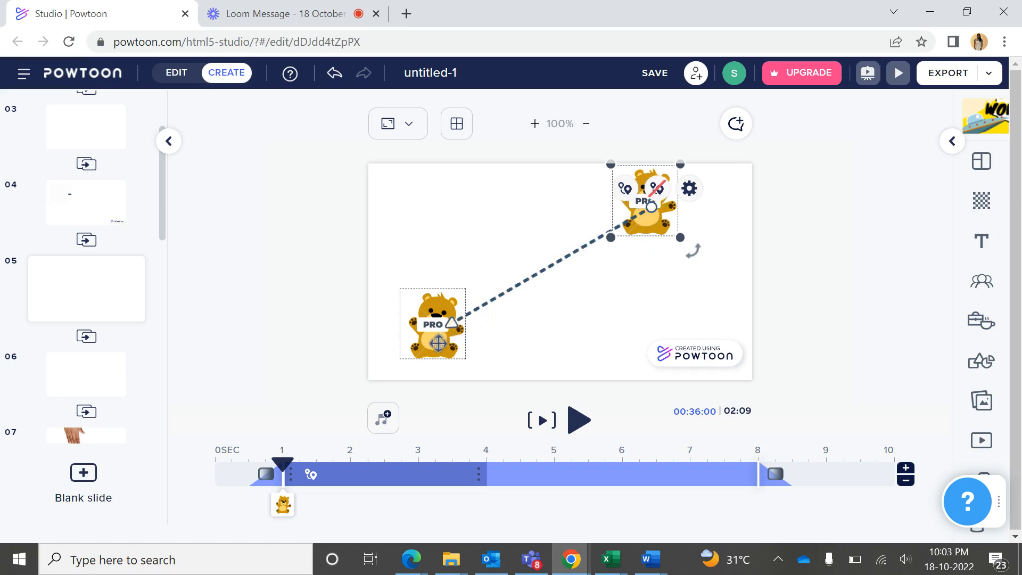
left_click(438, 343)
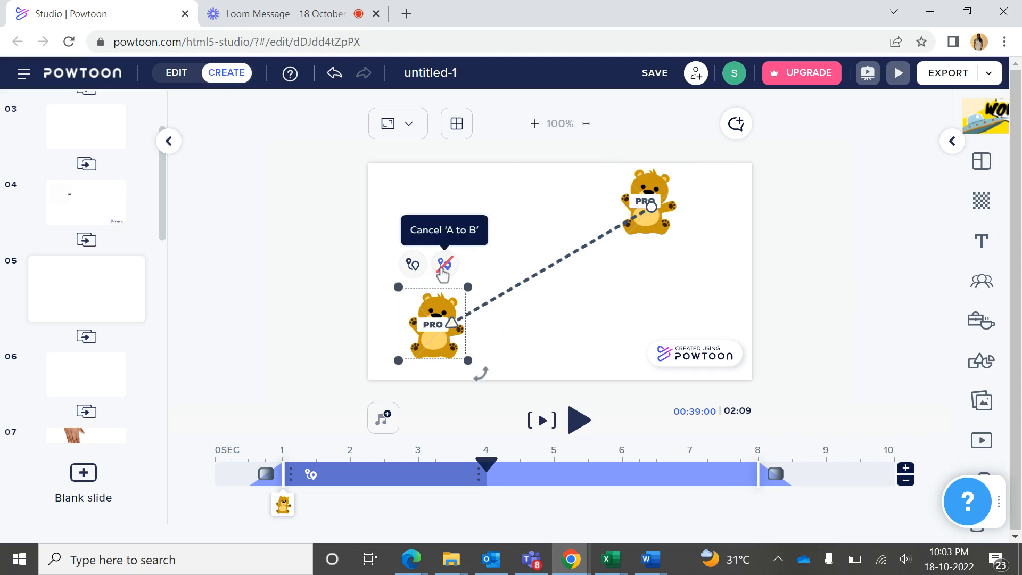
left_click(445, 264)
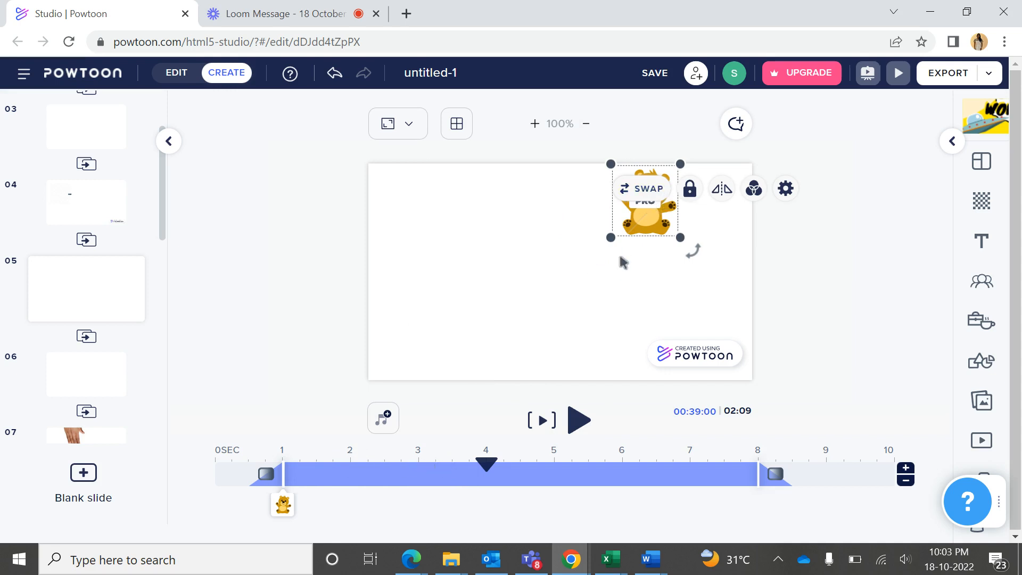
left_click(616, 276)
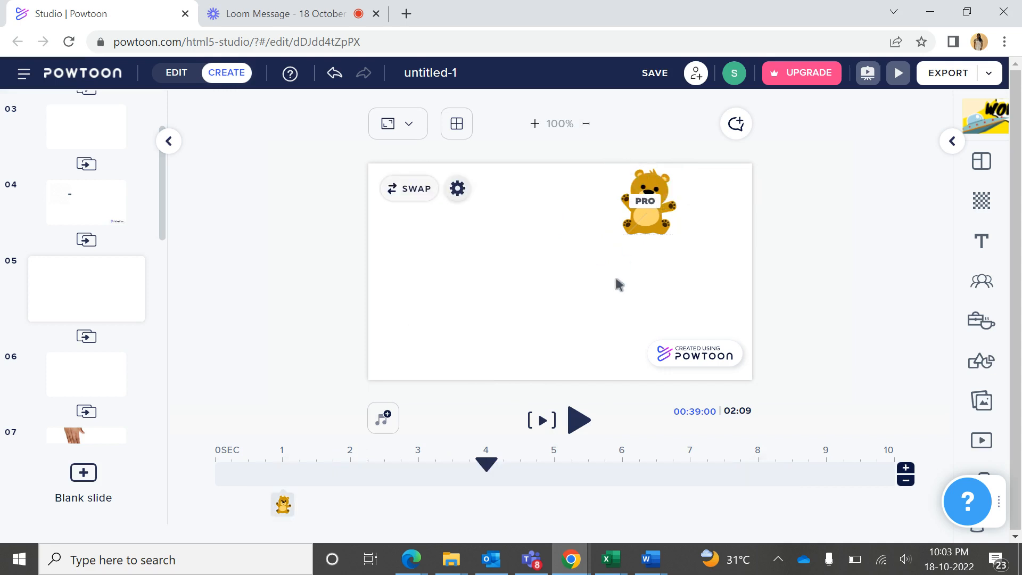
Apply A to B to the bear again and place its end position at the middle of the slide's left side.
left_click(649, 217)
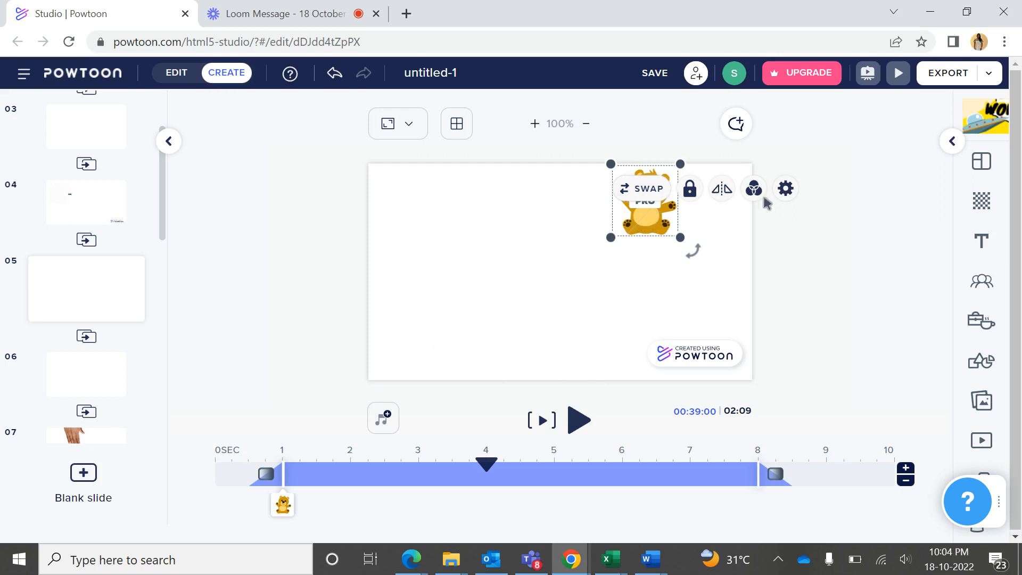
left_click(784, 192)
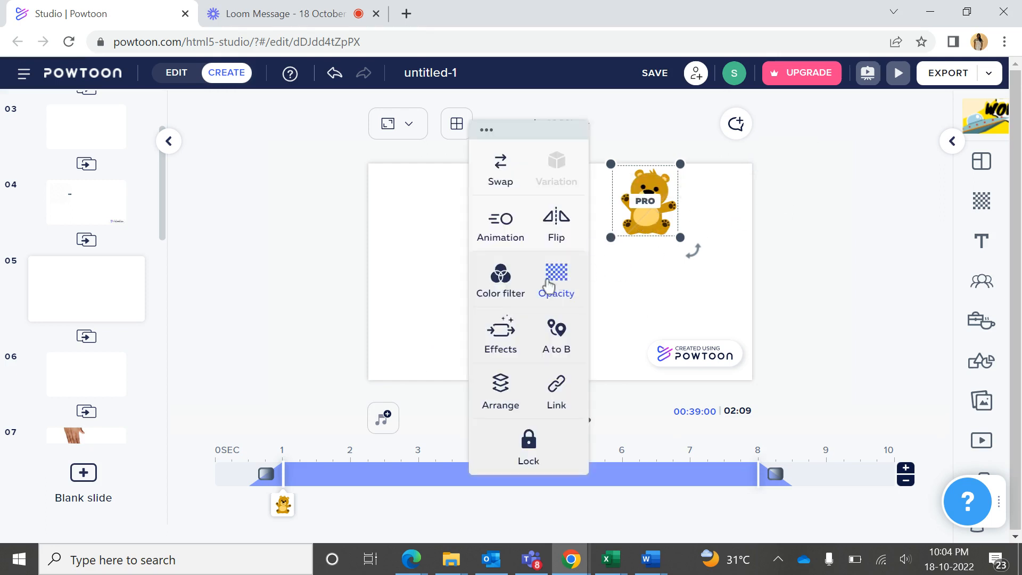
left_click(557, 331)
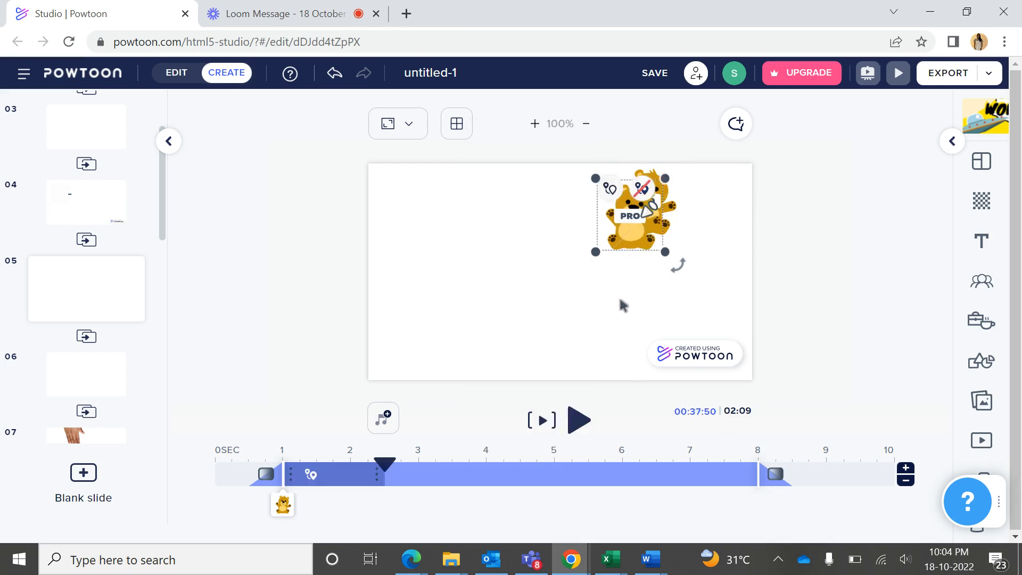
left_click_drag(629, 241, 433, 307)
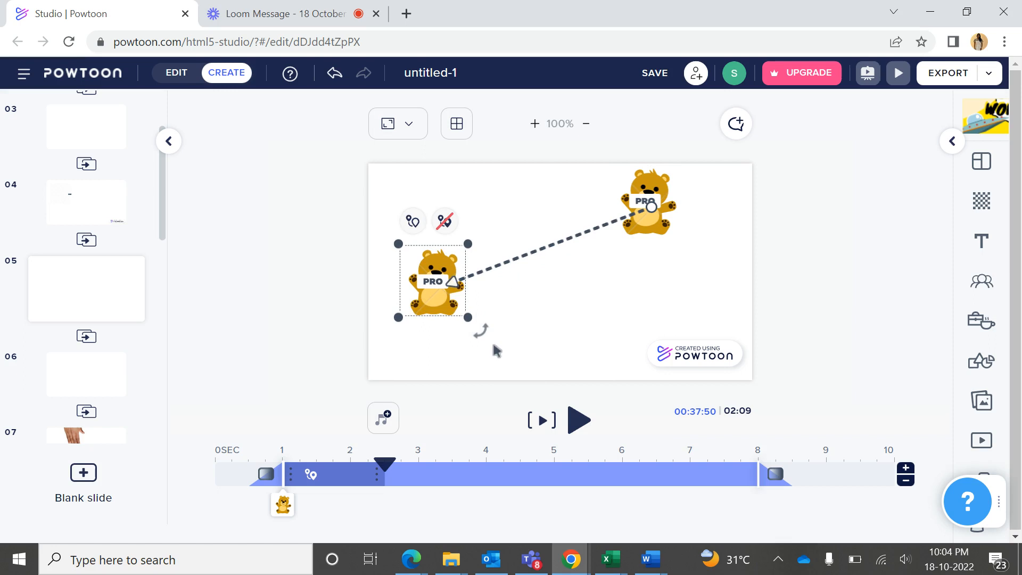
Rotate the bear's end position about 45 degrees counter-clockwise and preview the motion.
left_click_drag(498, 331, 503, 290)
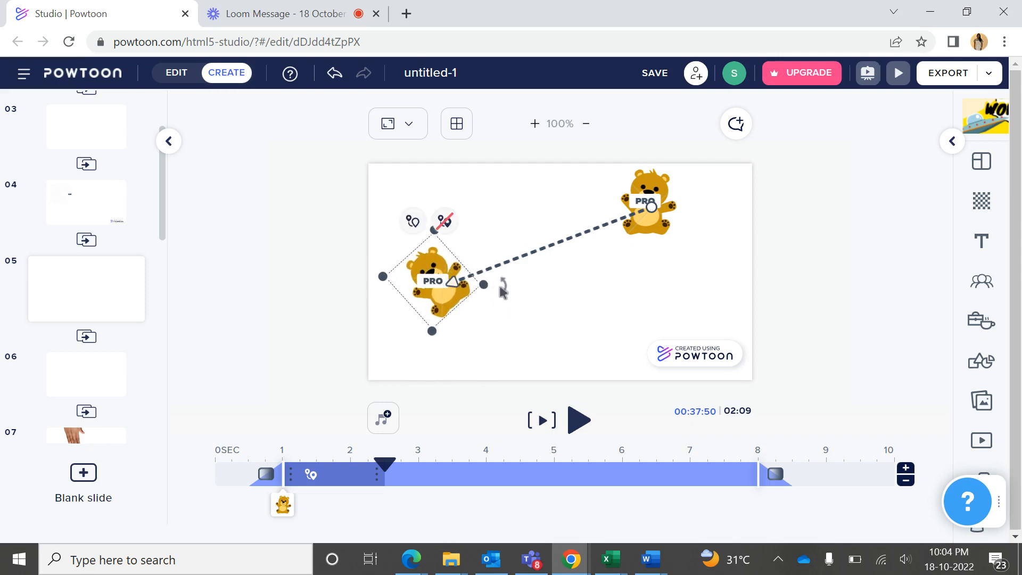
left_click(544, 420)
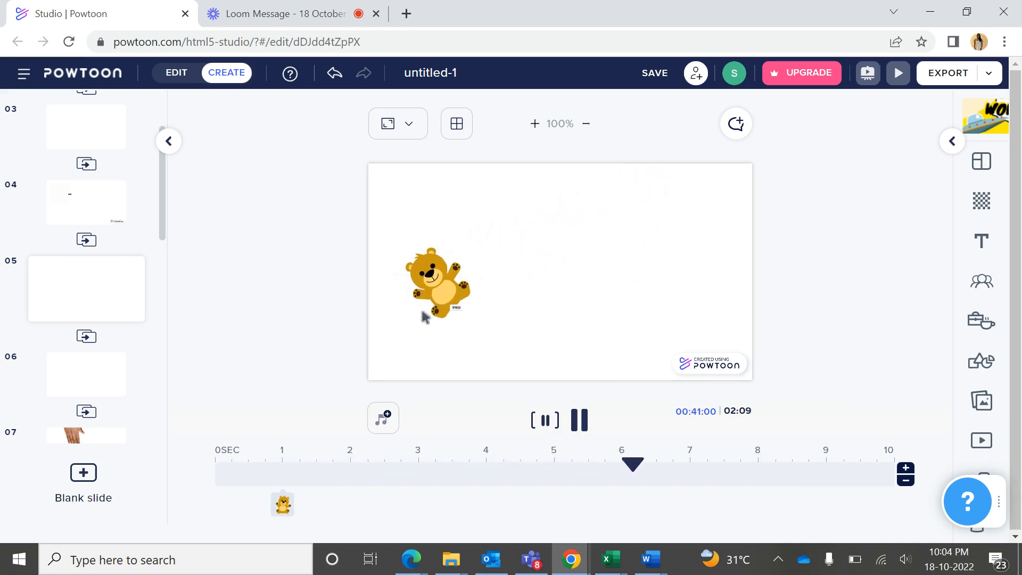
left_click(546, 420)
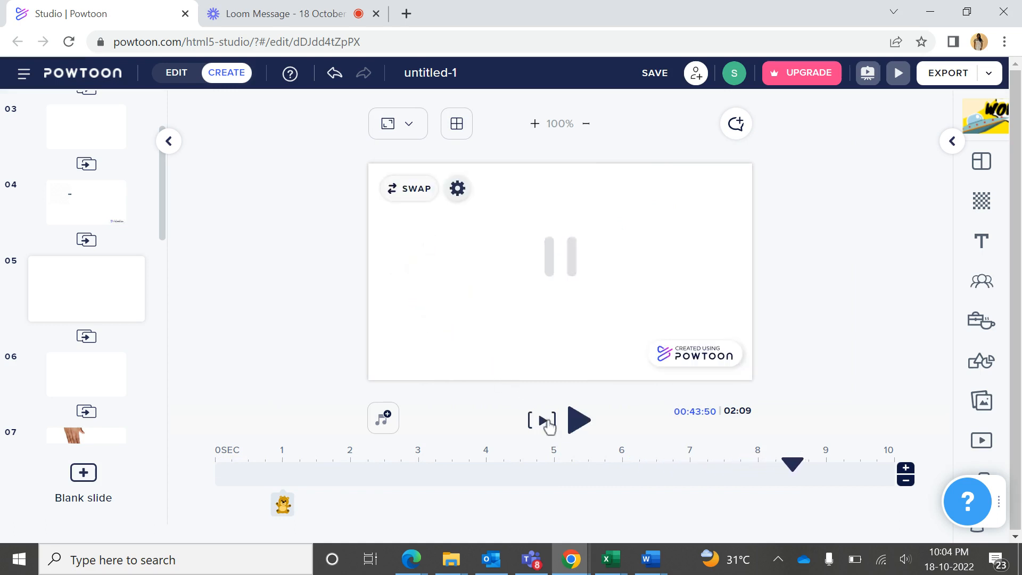
Enlarge the rotated bear at the end of the motion path to well beyond its starting size and preview the slide.
left_click(283, 503)
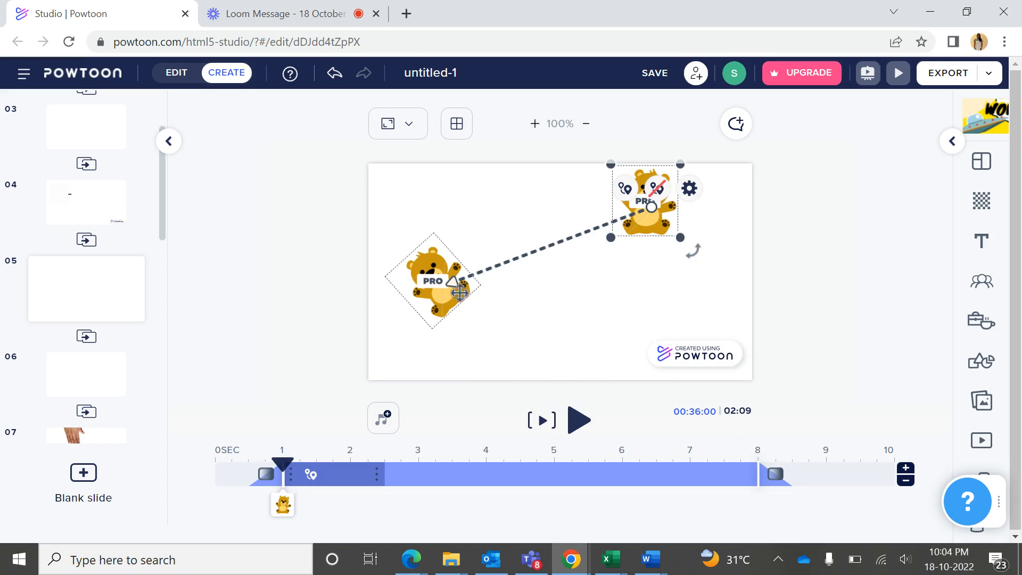
left_click(460, 292)
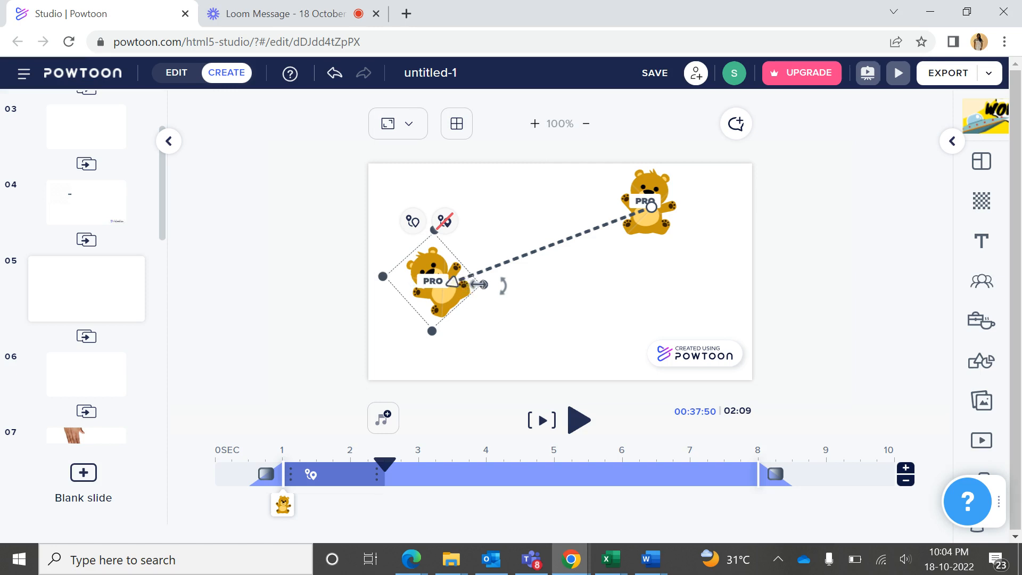
left_click_drag(434, 326, 423, 389)
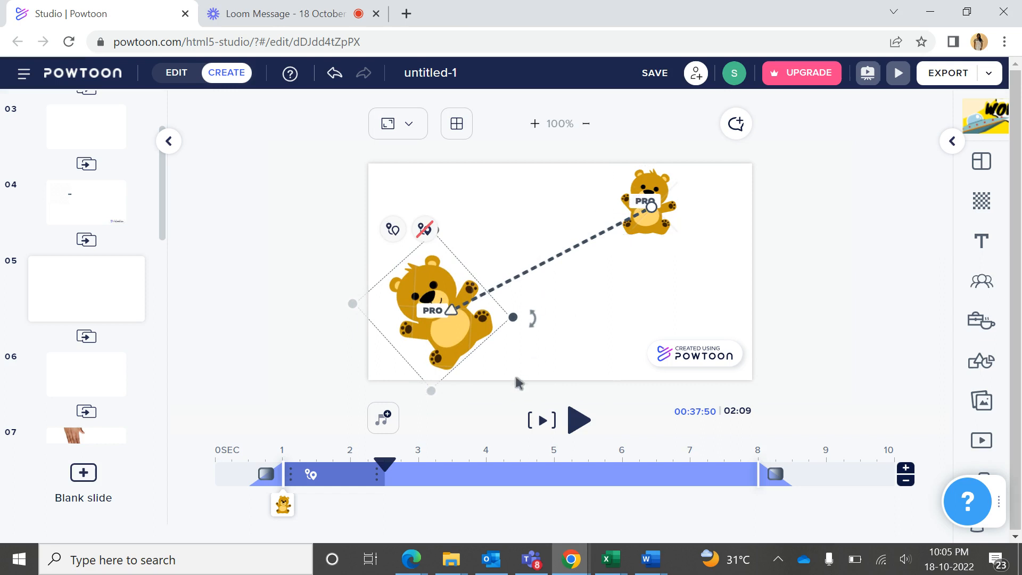
left_click(541, 421)
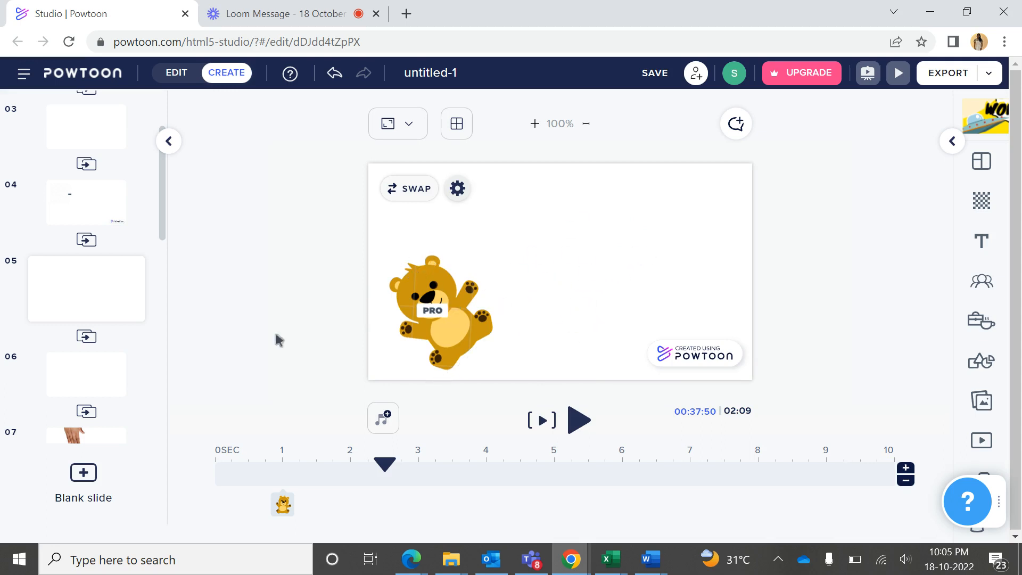
On slide 06, search the props for "star" and add the shaded yellow star without an outline.
right_click(114, 383)
left_click(94, 384)
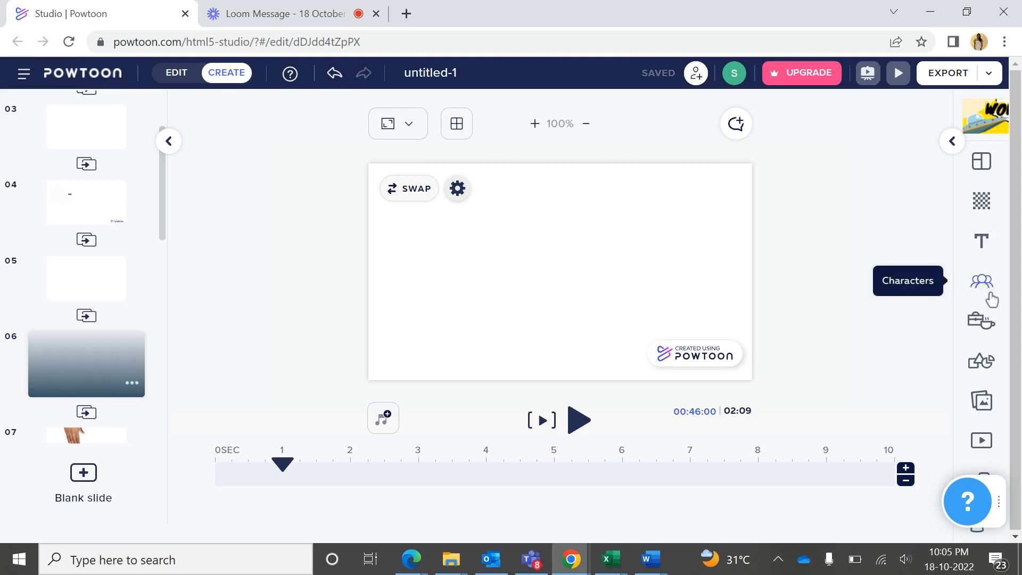
left_click(974, 323)
left_click(812, 161)
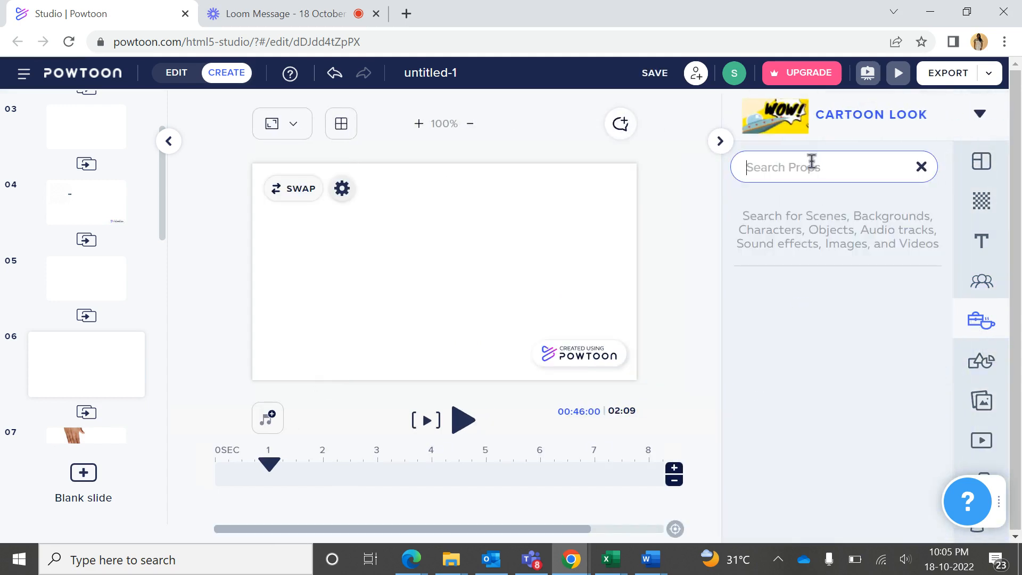
type("star")
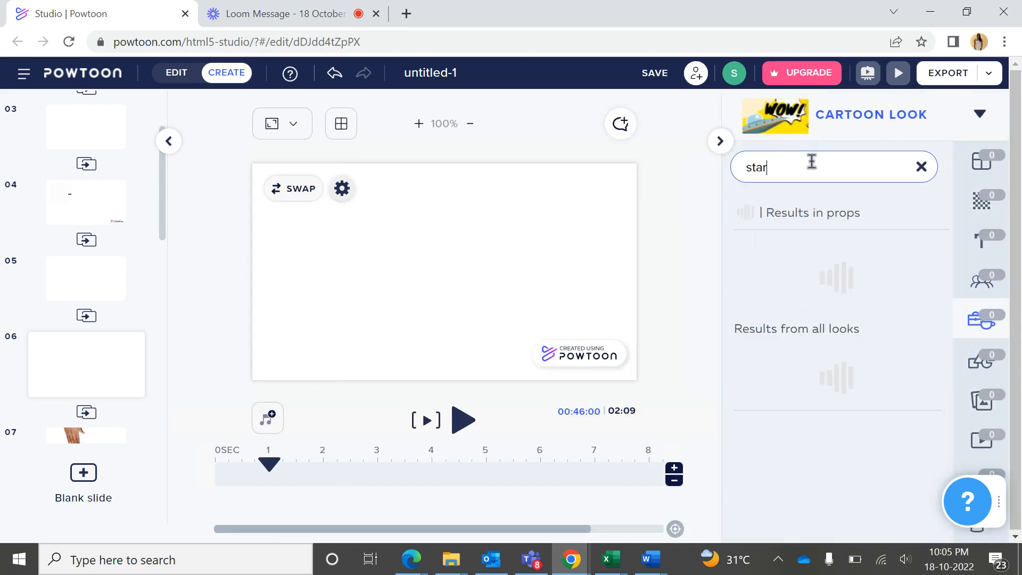
scroll(836, 320, "down", 6)
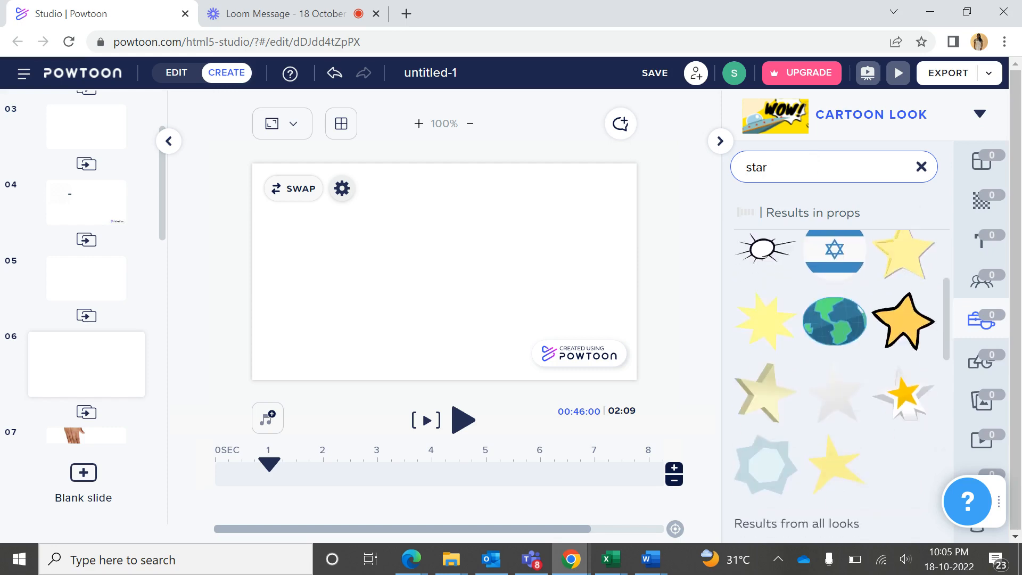
scroll(836, 372, "down", 8)
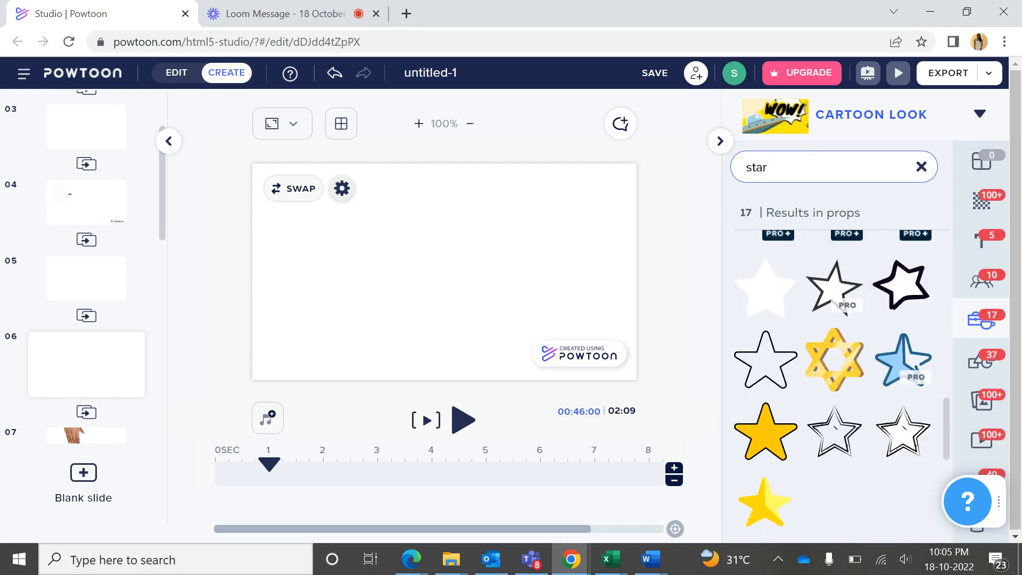
left_click(765, 388)
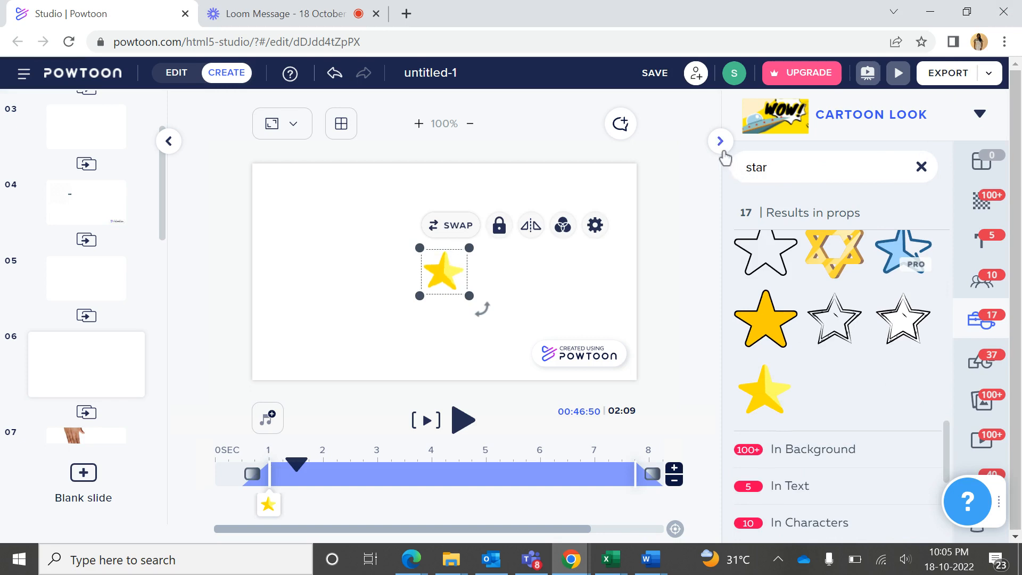
left_click(720, 141)
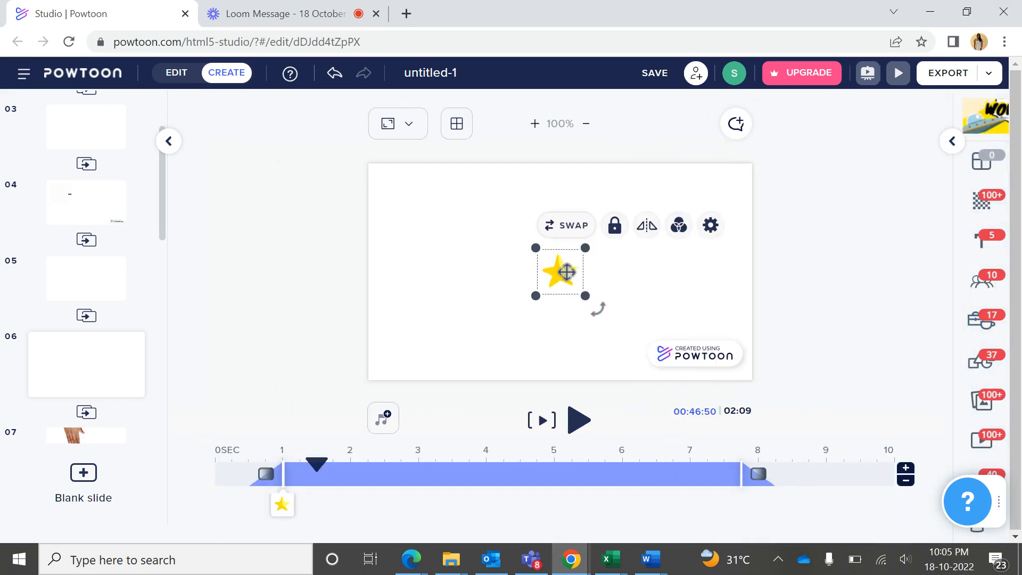
Move the star to the slide's upper-left corner and set both its enter and exit effects to No Effect.
left_click_drag(564, 269, 424, 196)
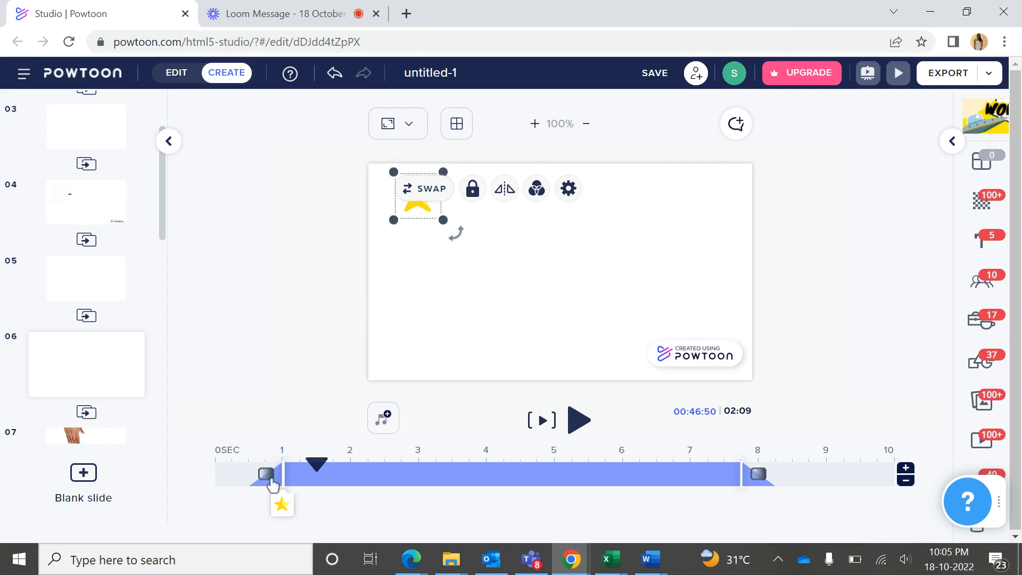
left_click(266, 474)
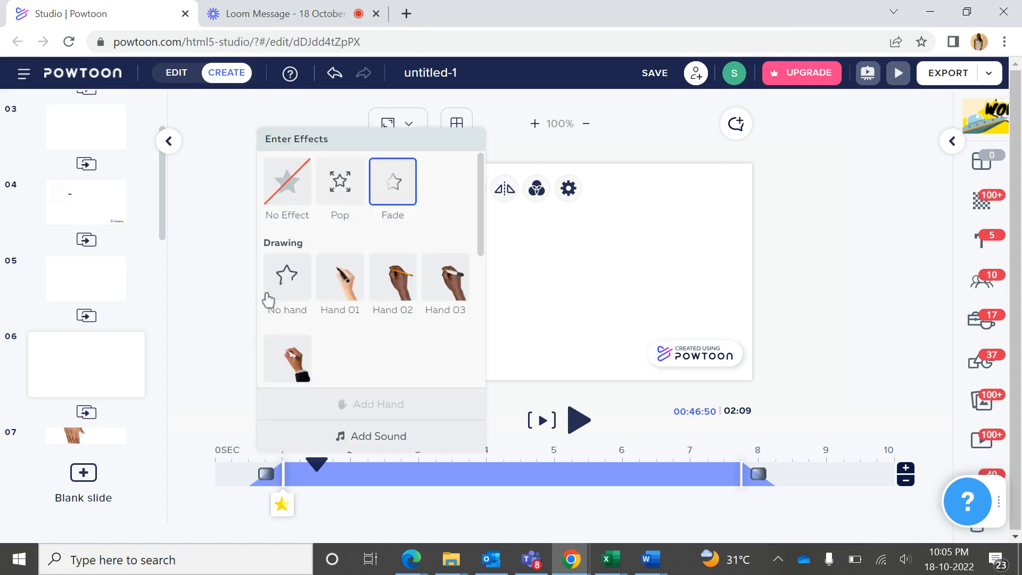
left_click(291, 183)
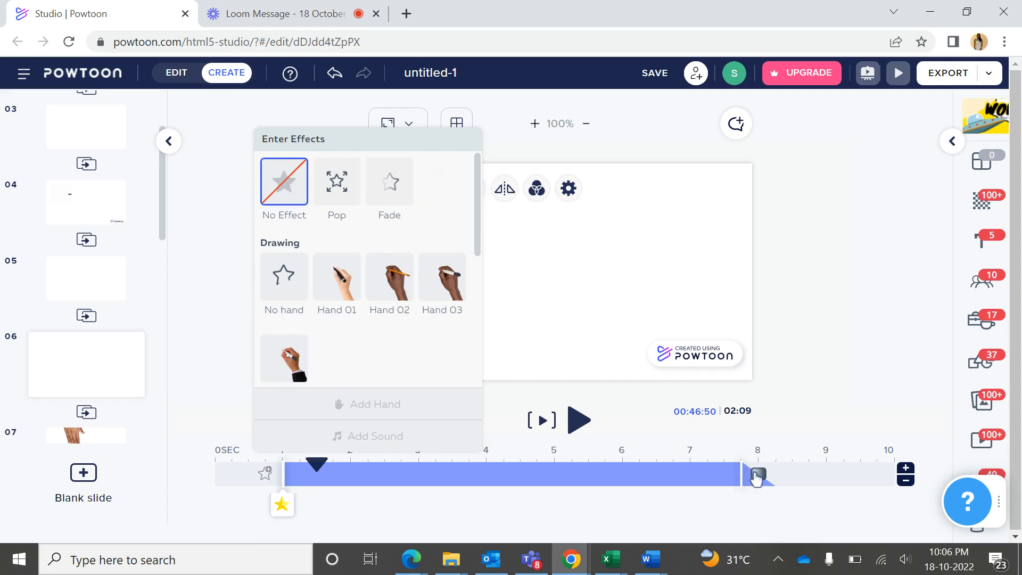
left_click(756, 475)
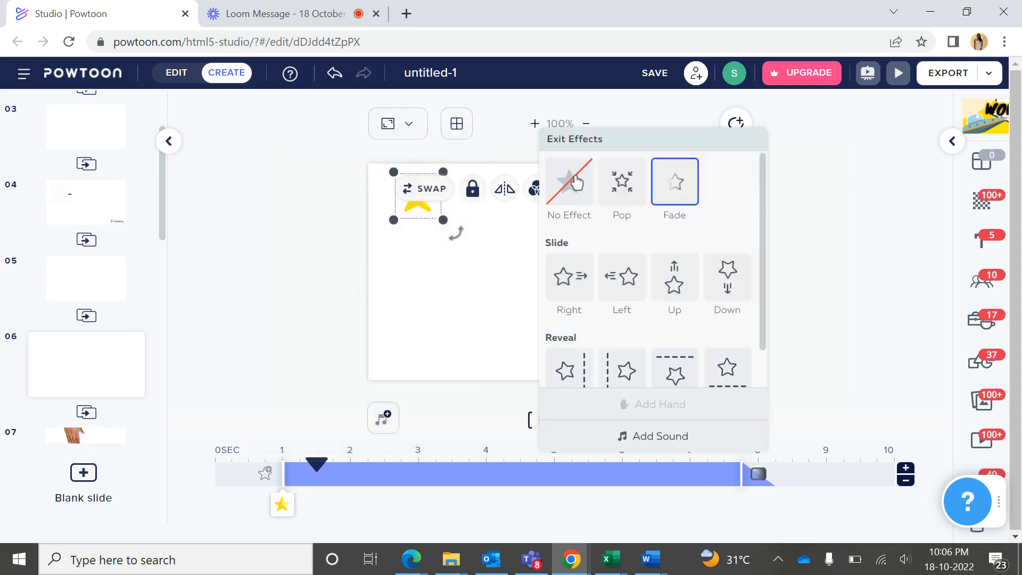
left_click(577, 183)
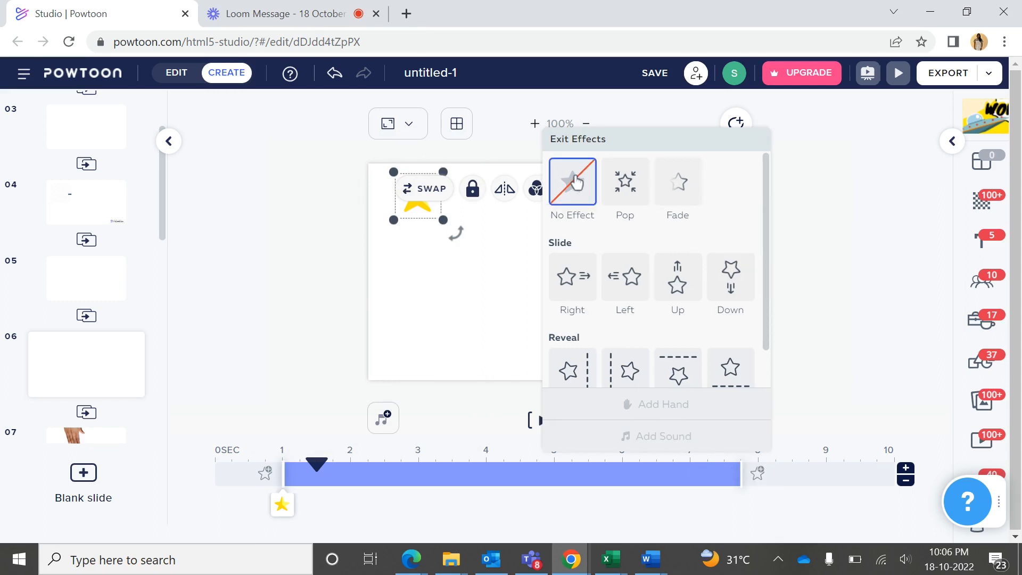
Apply A to B to the star and place its end position at the slide's bottom centre.
left_click(840, 260)
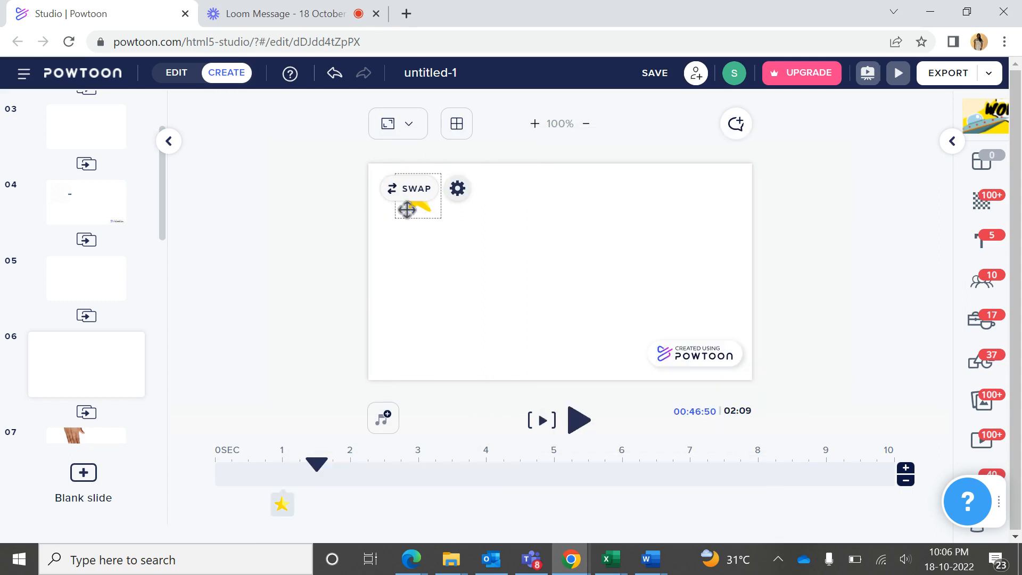
left_click(408, 210)
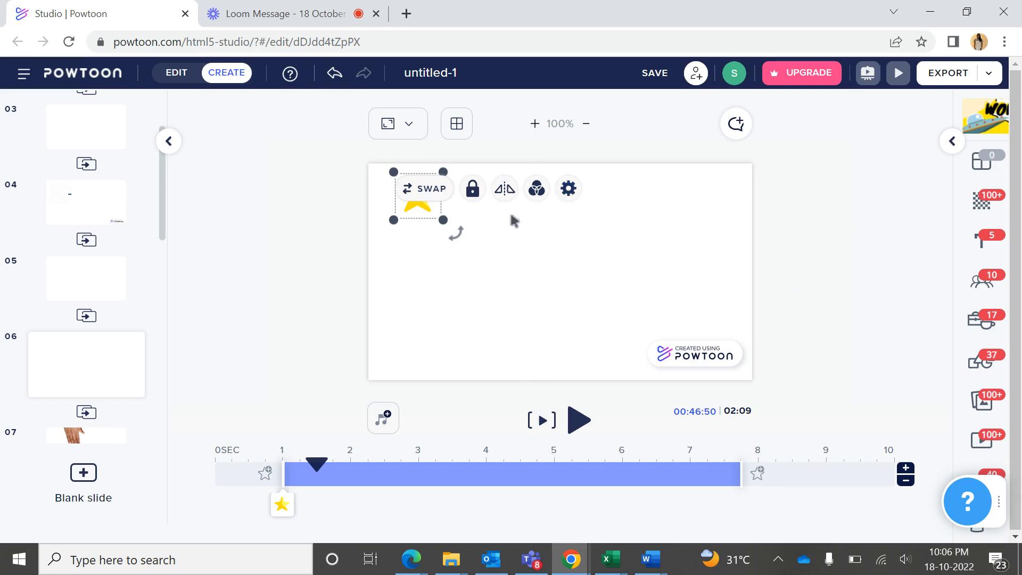
left_click(562, 192)
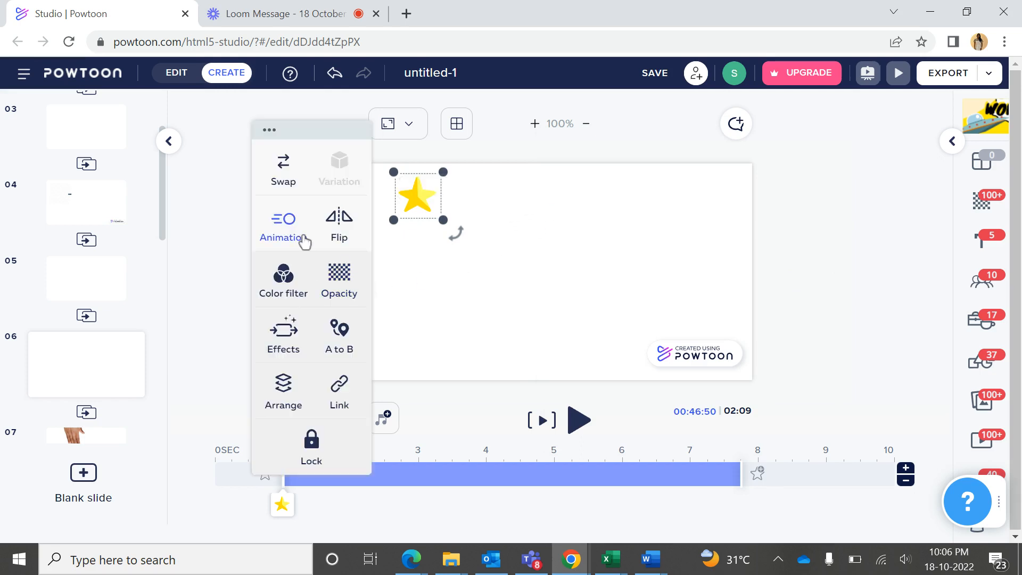
left_click(339, 333)
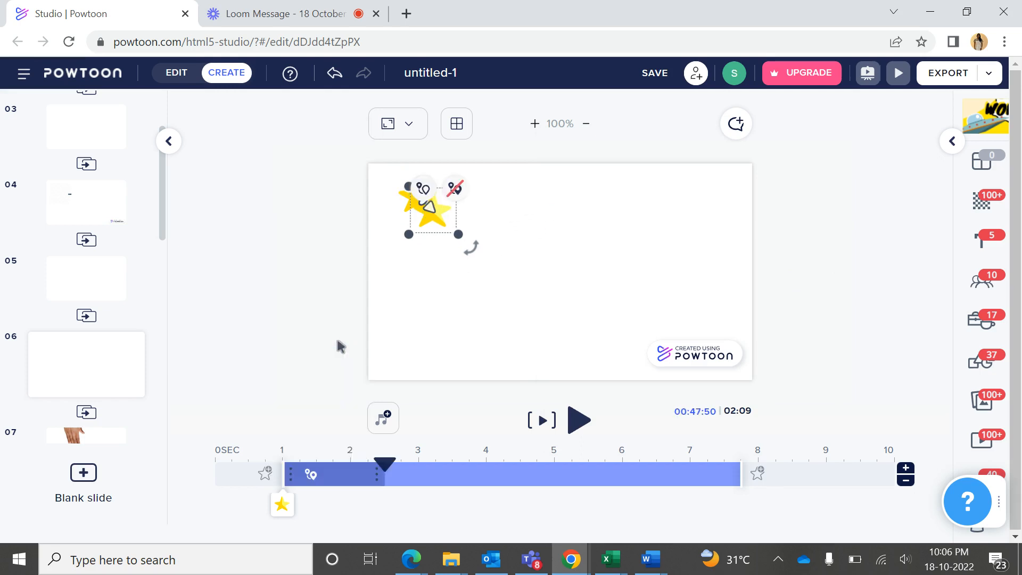
left_click_drag(432, 227, 569, 373)
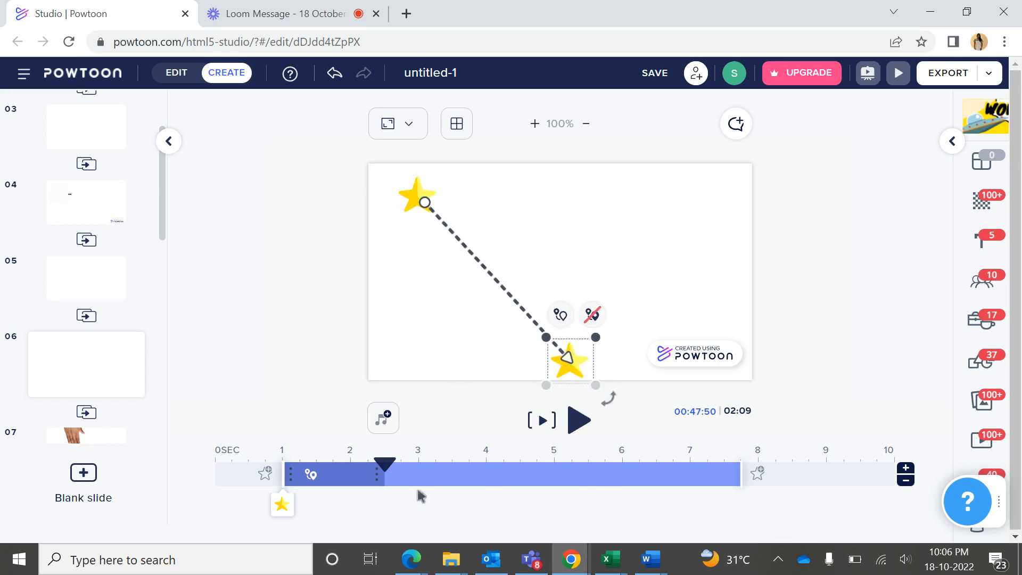
Extend the star's A to B motion to about 3.5 seconds, end its duration there, and preview the slide.
left_click_drag(381, 478, 447, 479)
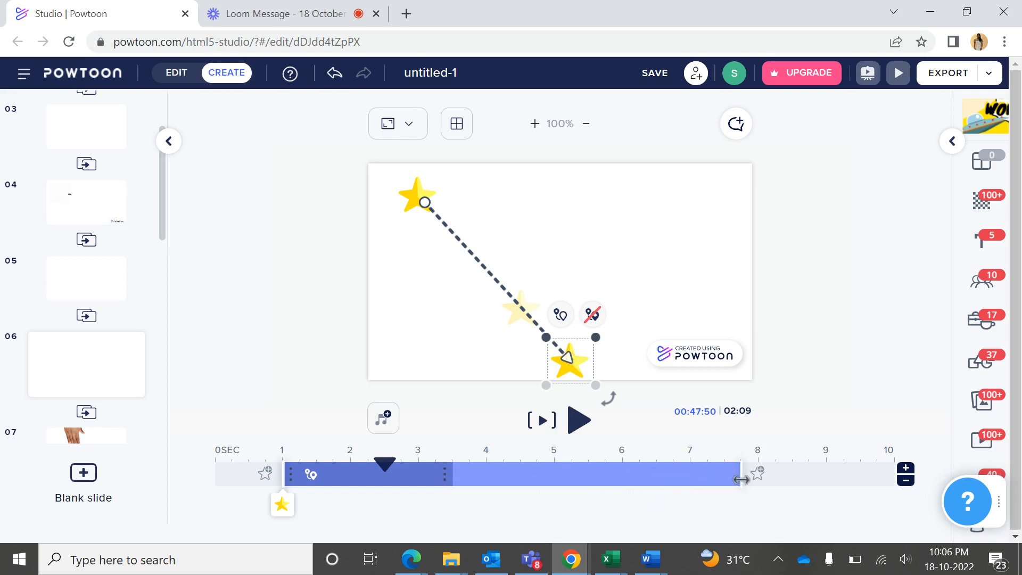
left_click_drag(740, 476, 460, 496)
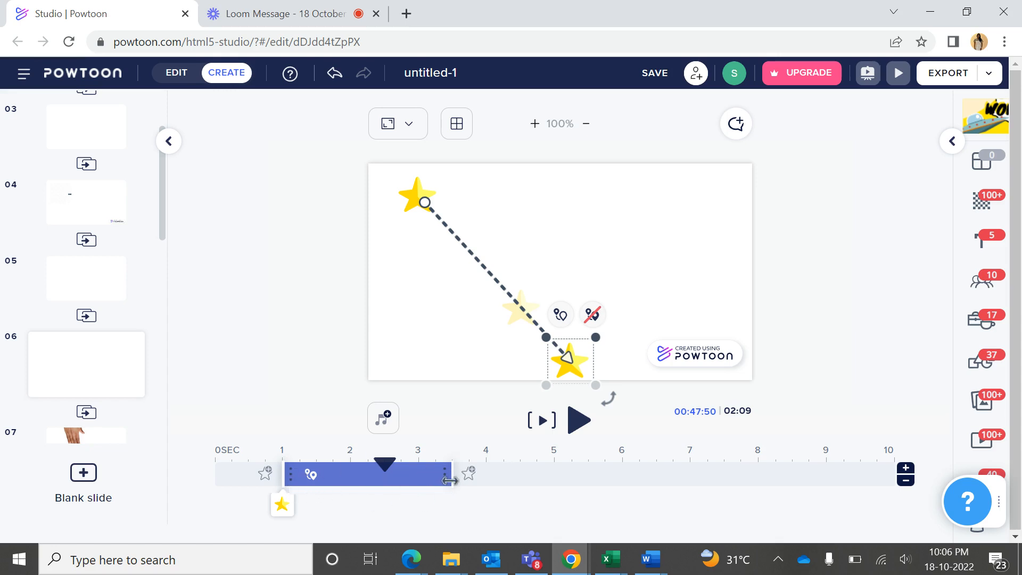
left_click(546, 423)
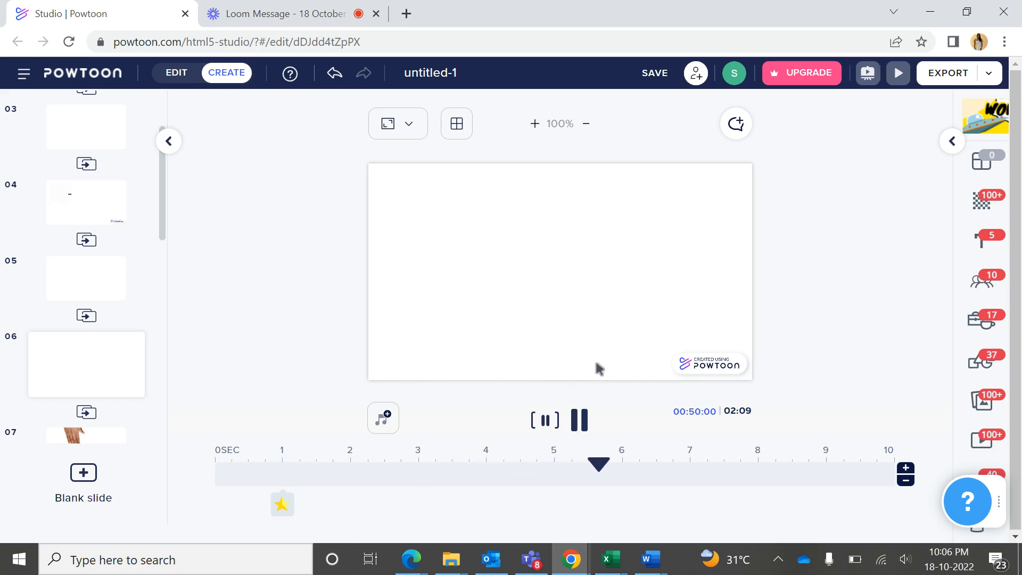
left_click(572, 431)
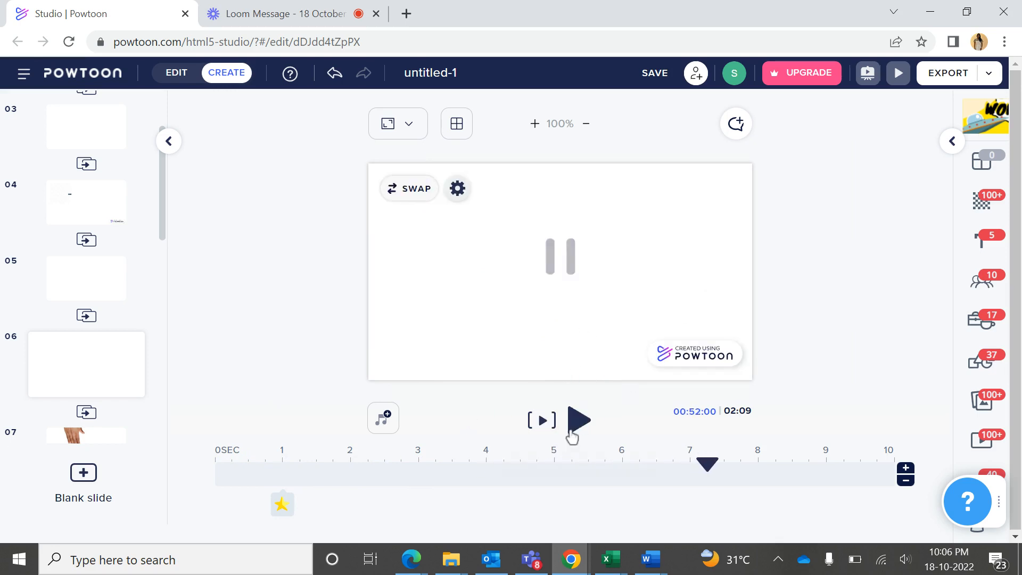
Duplicate the star at its bottom-centre end position, timing the copy from about 3.5 to 6 seconds.
left_click(282, 504)
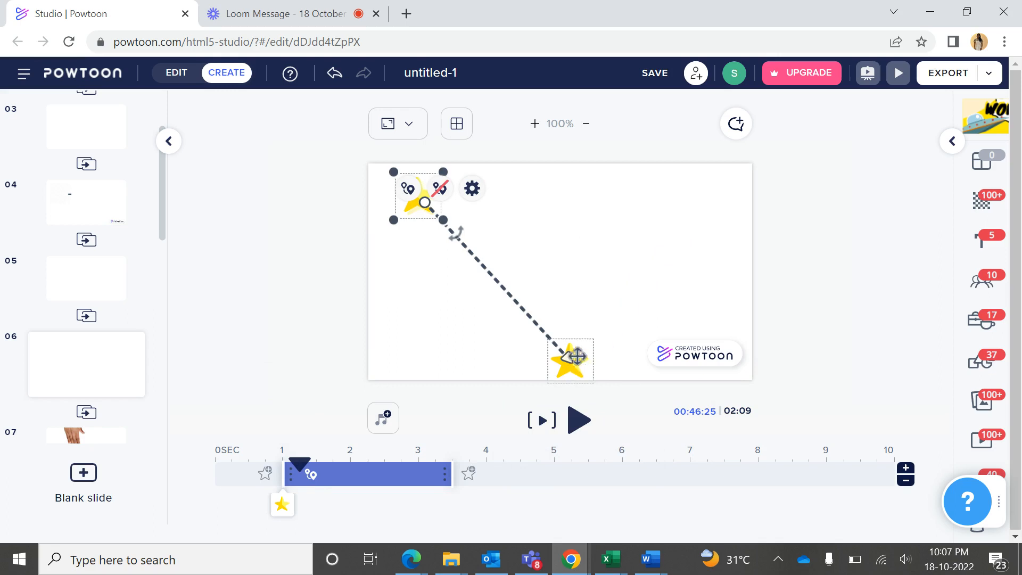
left_click(577, 367)
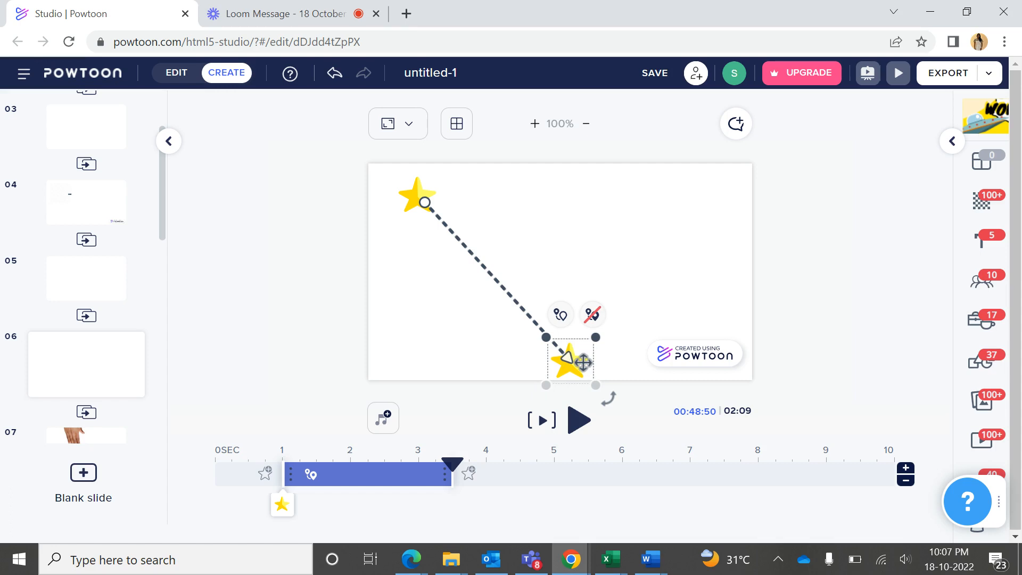
left_click(584, 363)
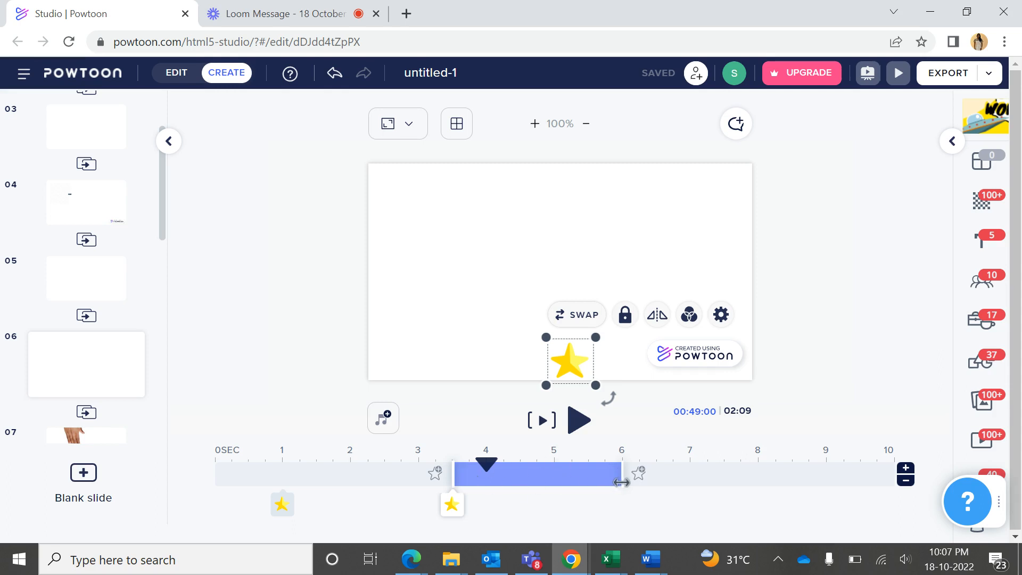
Give the second star an A to B motion to the slide's upper-right corner, lasting until 6 seconds, and preview the slide.
left_click(721, 315)
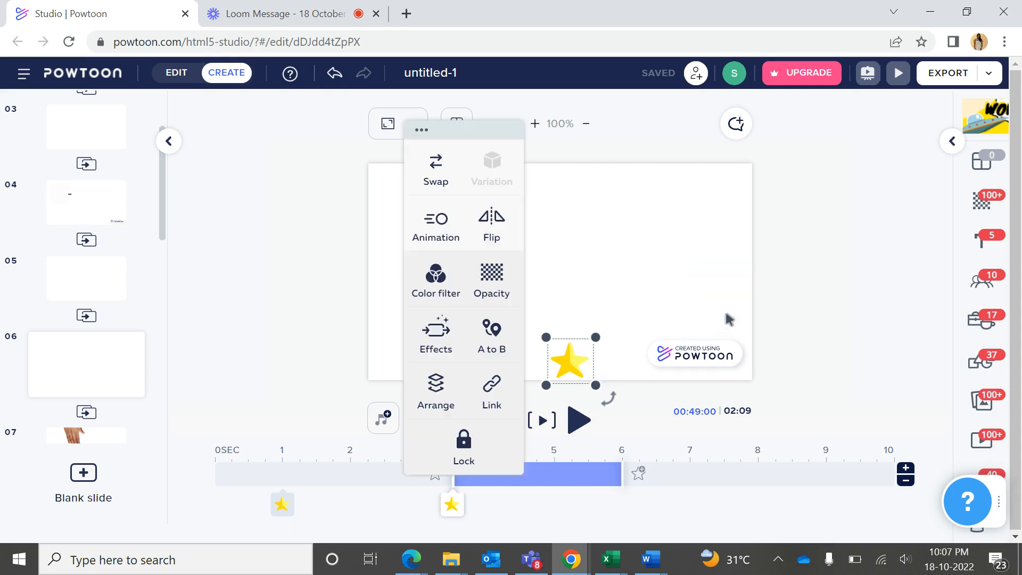
left_click(492, 341)
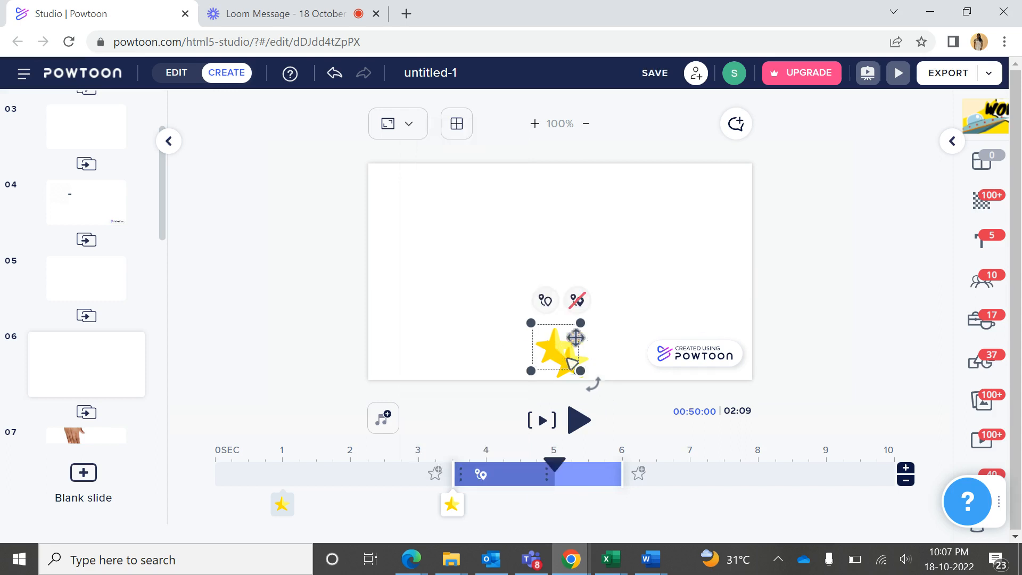
left_click_drag(575, 338, 706, 203)
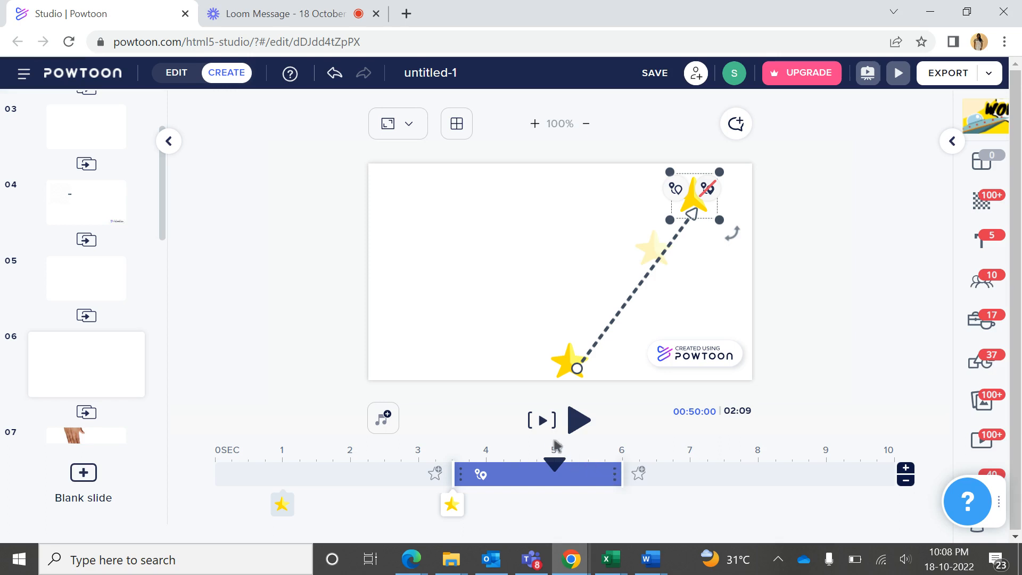
left_click(542, 426)
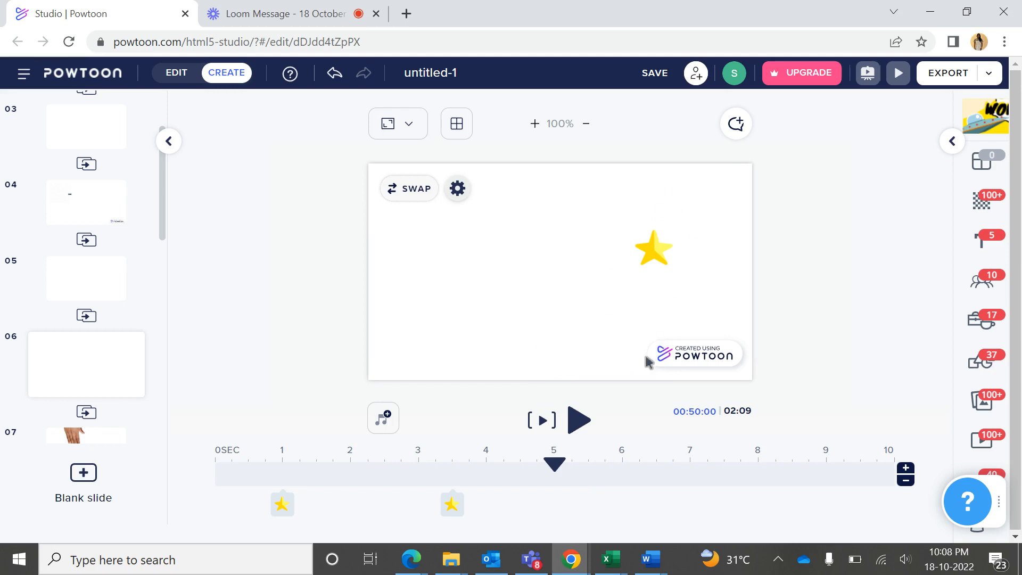
Duplicate the second star at its upper-right end position, timing the copy from about 6 to 8.5 seconds.
left_click(452, 502)
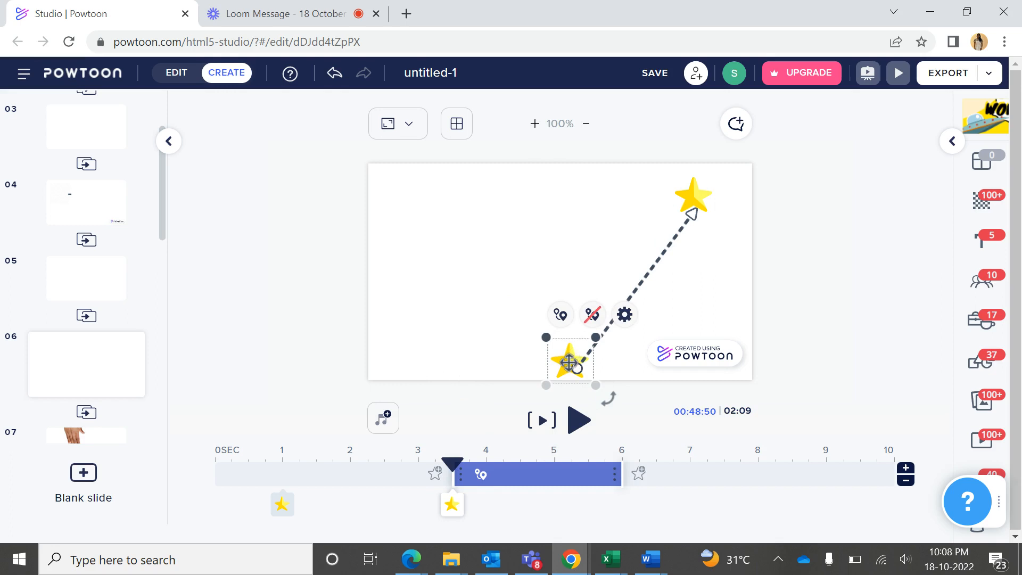
left_click(697, 190)
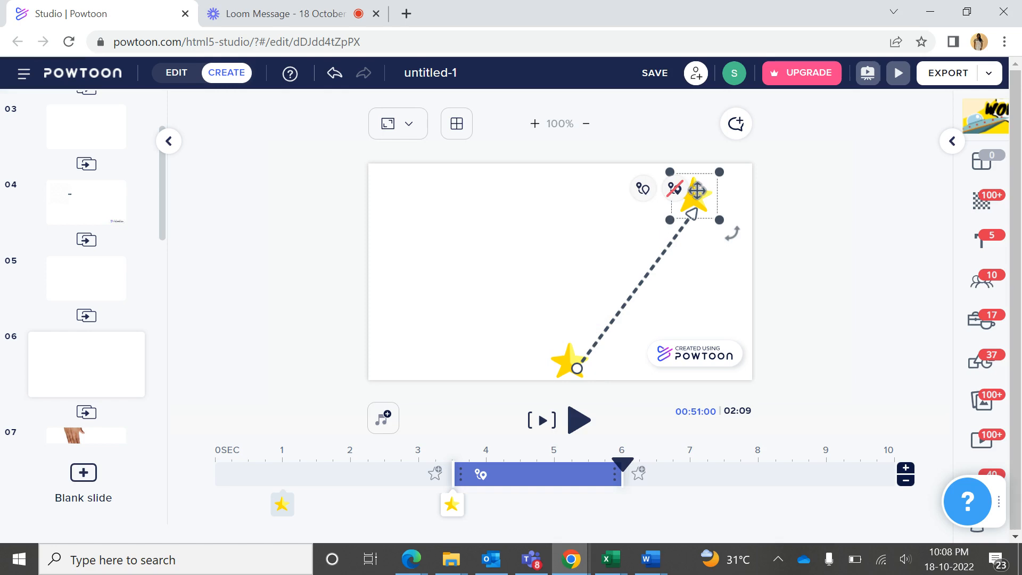
left_click(697, 191)
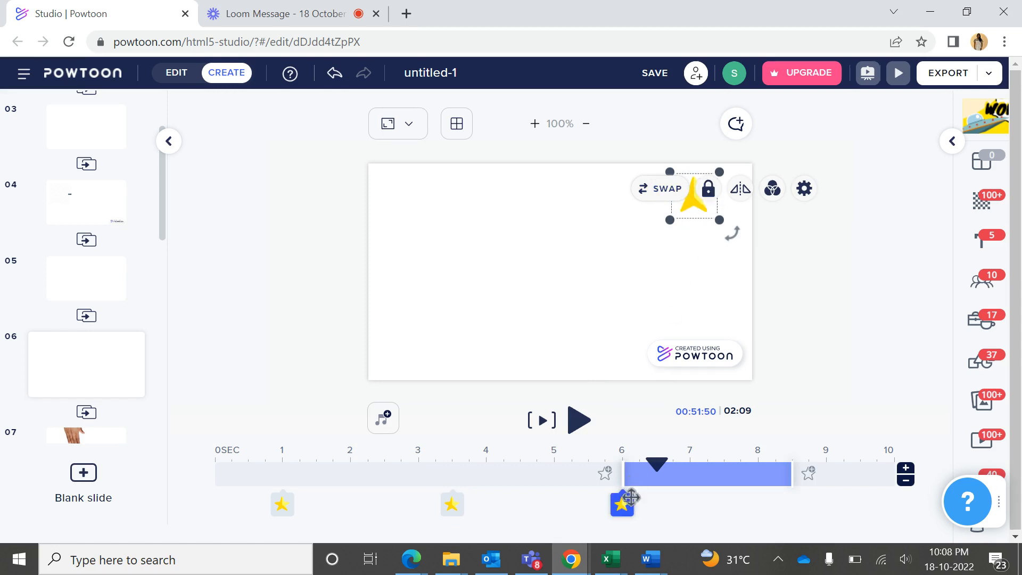
mouse_move(624, 505)
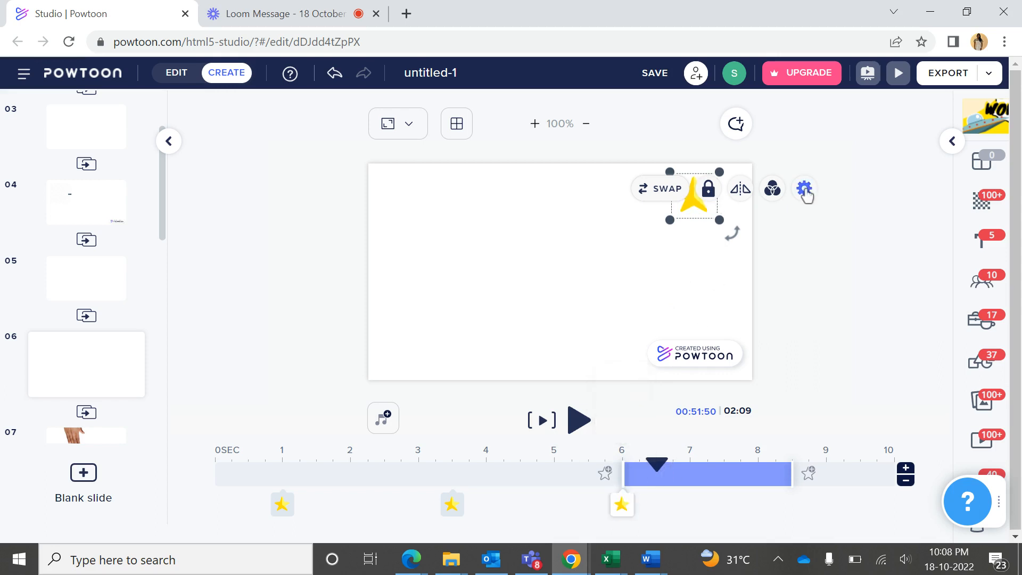
Apply A to B to the third star and place its end position near the slide's left edge, below mid-height.
left_click(804, 188)
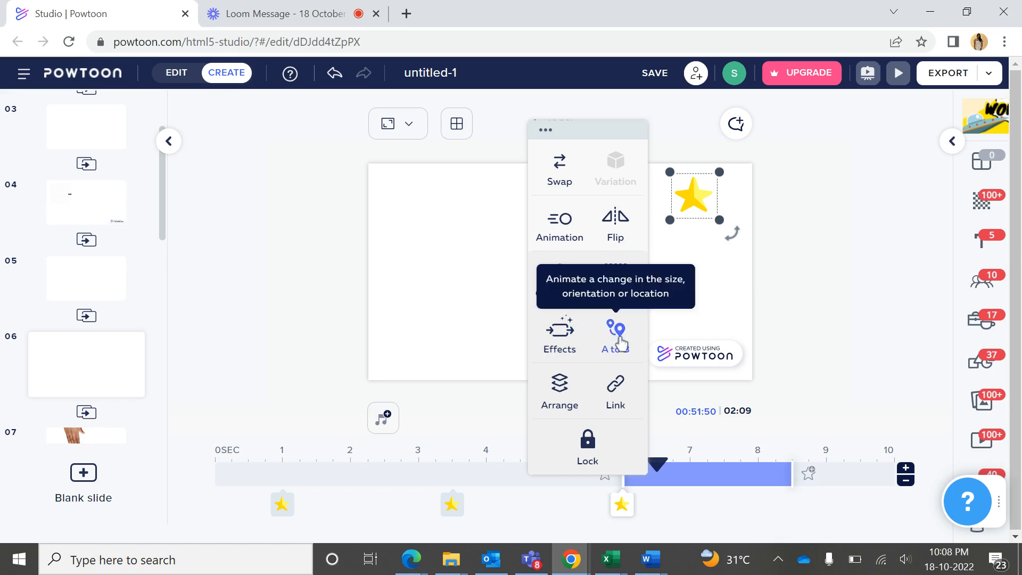
left_click(615, 331)
mouse_move(661, 217)
left_mouse_down()
mouse_move(470, 266)
mouse_move(435, 284)
mouse_move(427, 304)
left_mouse_up()
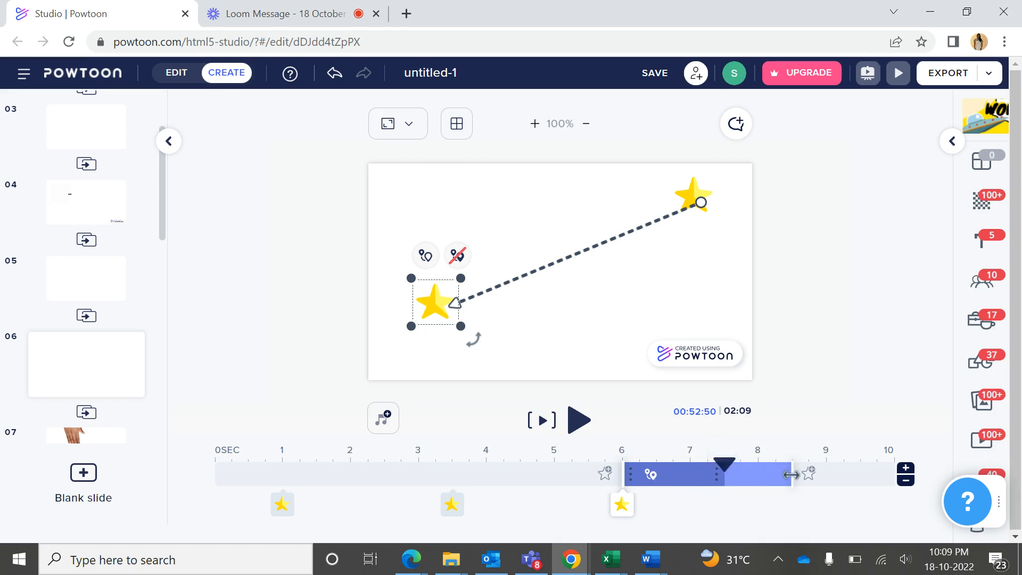
Extend the third star's duration to about 9.25 seconds and play the slide.
left_click_drag(791, 475, 841, 468)
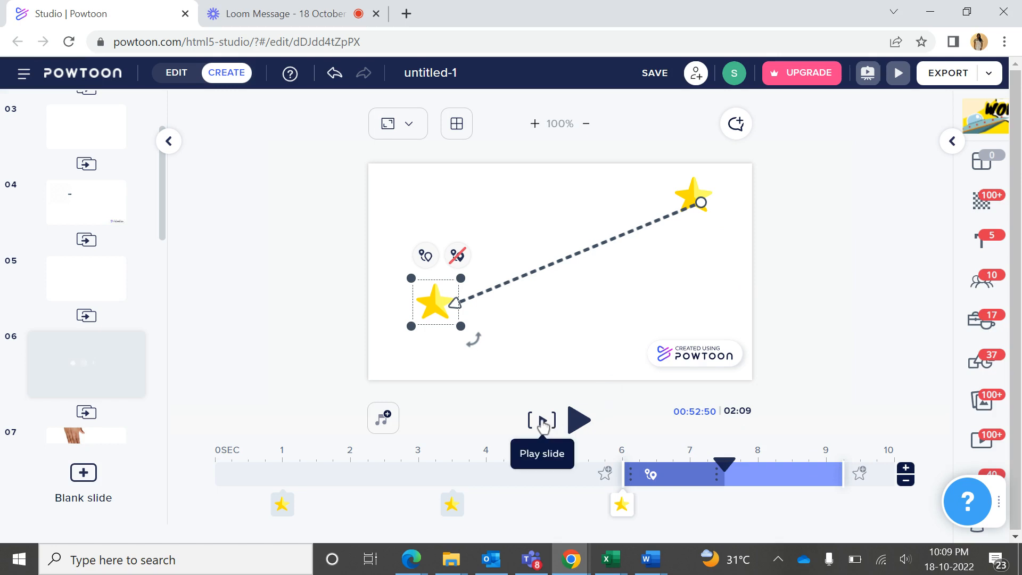
left_click(543, 421)
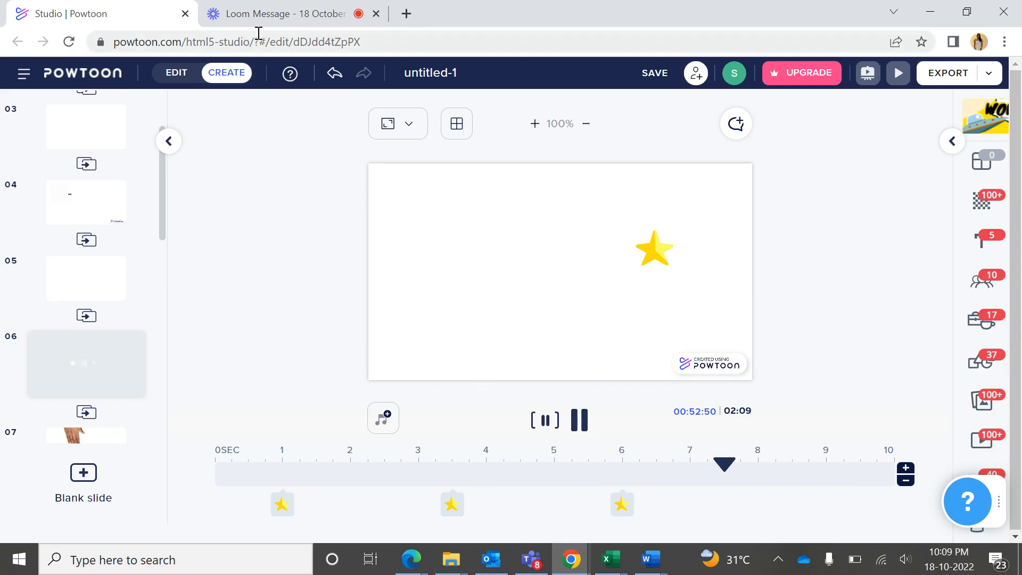
Reload the Powtoon page, reopen slide 06 and play the slide to check the three-part star motion.
left_click(71, 46)
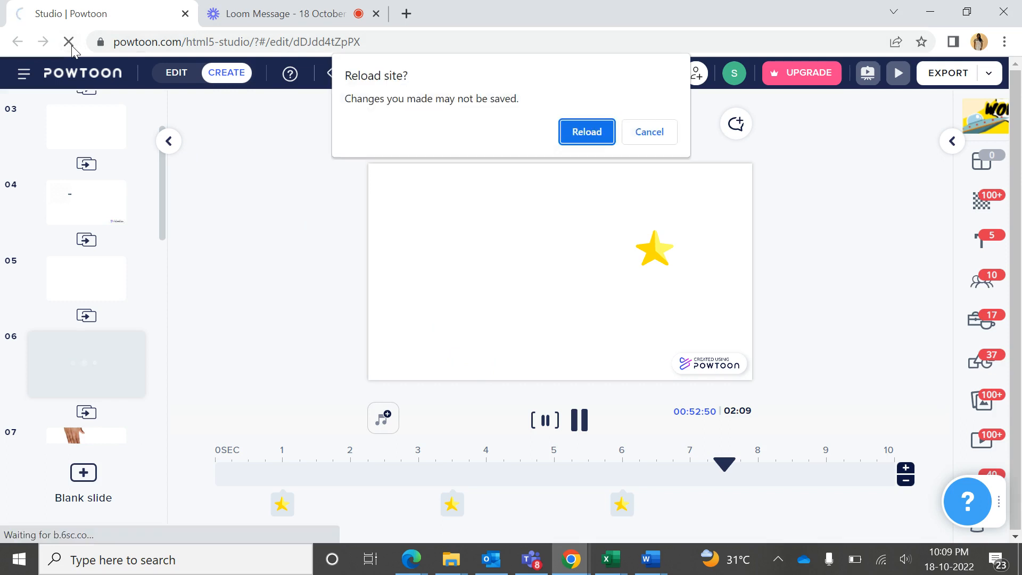
left_click(592, 143)
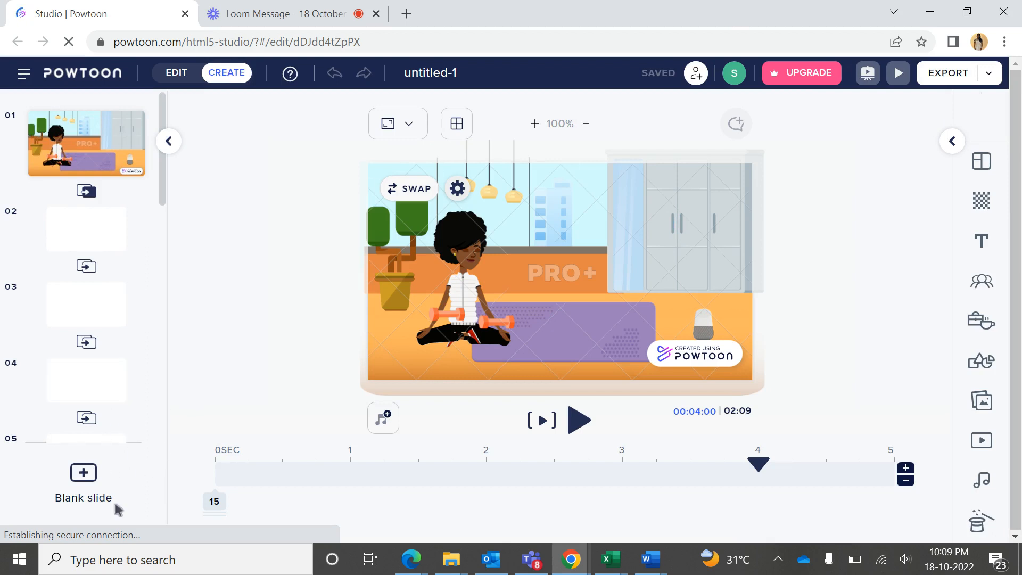
scroll(86, 276, "down", 3)
left_click(87, 377)
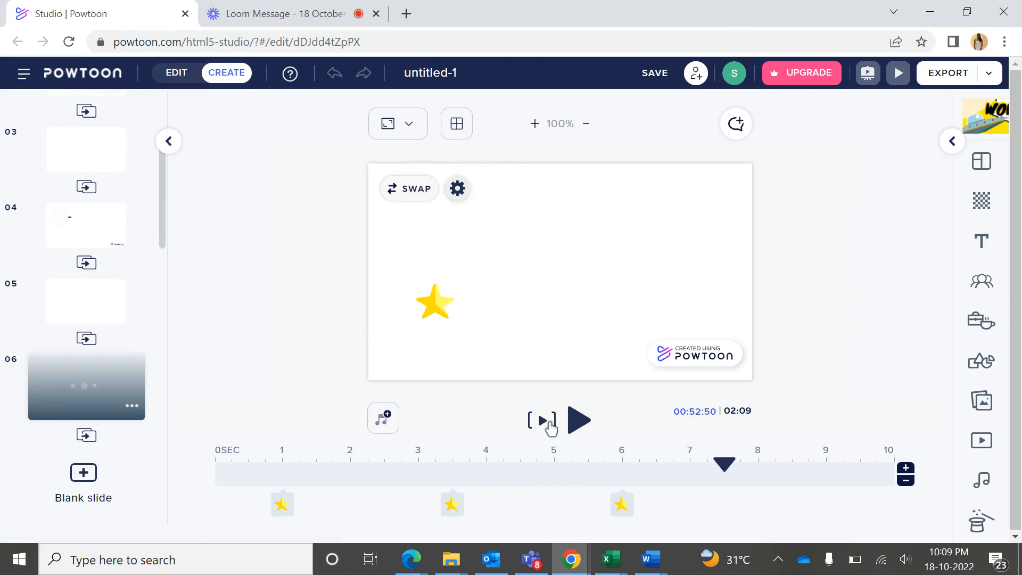
left_click(544, 420)
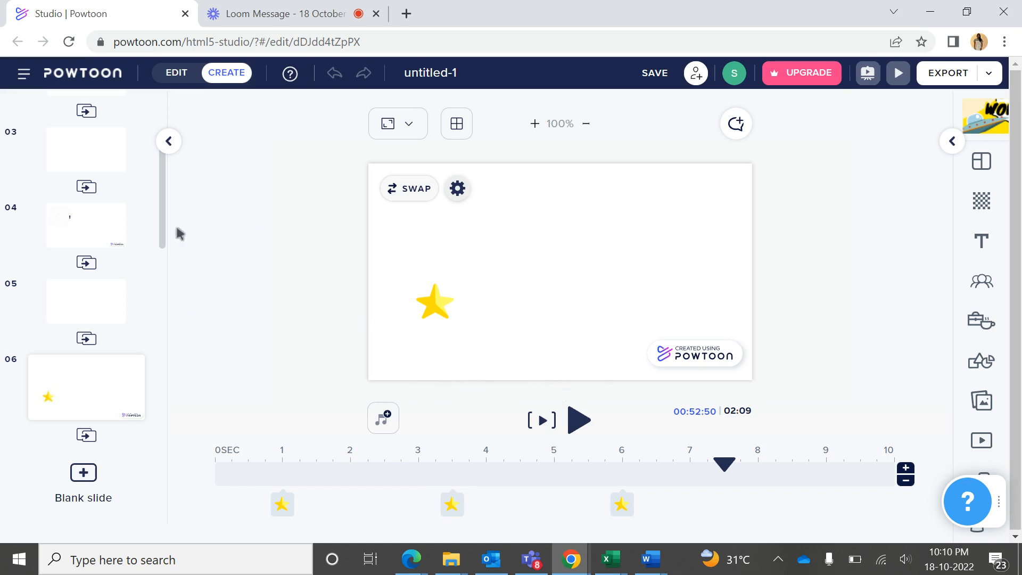
left_click(262, 20)
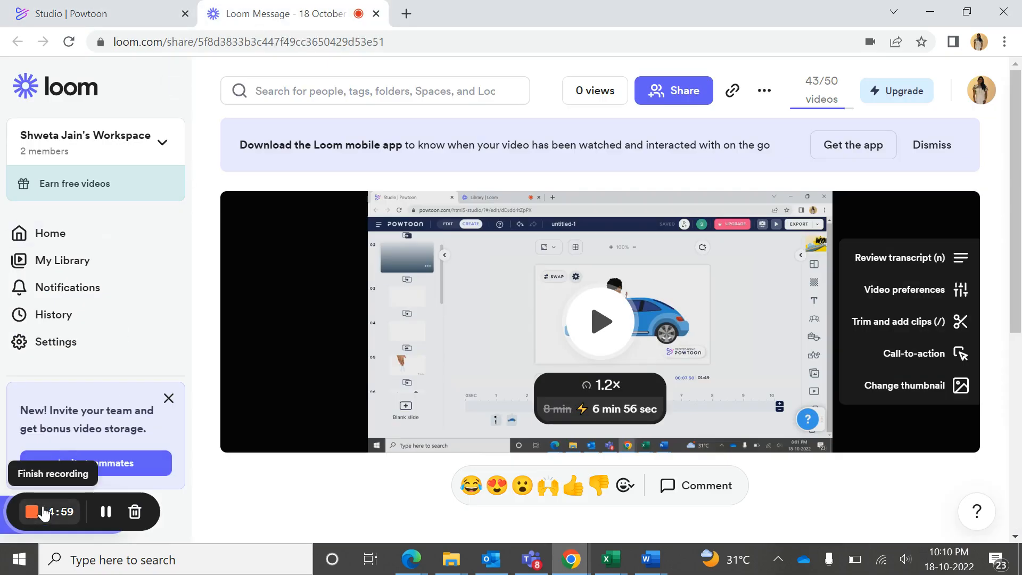